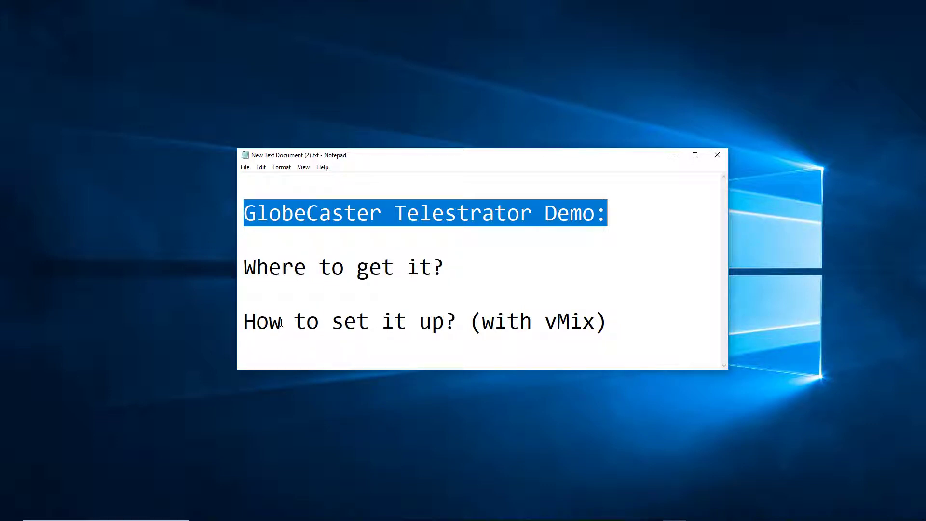
Step: Minimize the Notepad demo outline window to reveal the desktop
click(674, 153)
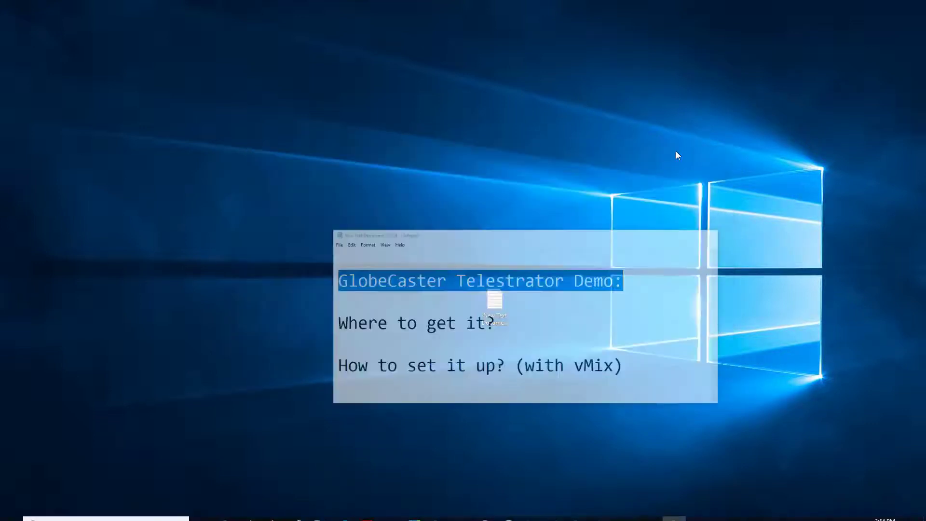
Step: Restore Firefox, scroll panamndi.com to the Panamation and Telestrator Trial form, then minimize Firefox
click(249, 511)
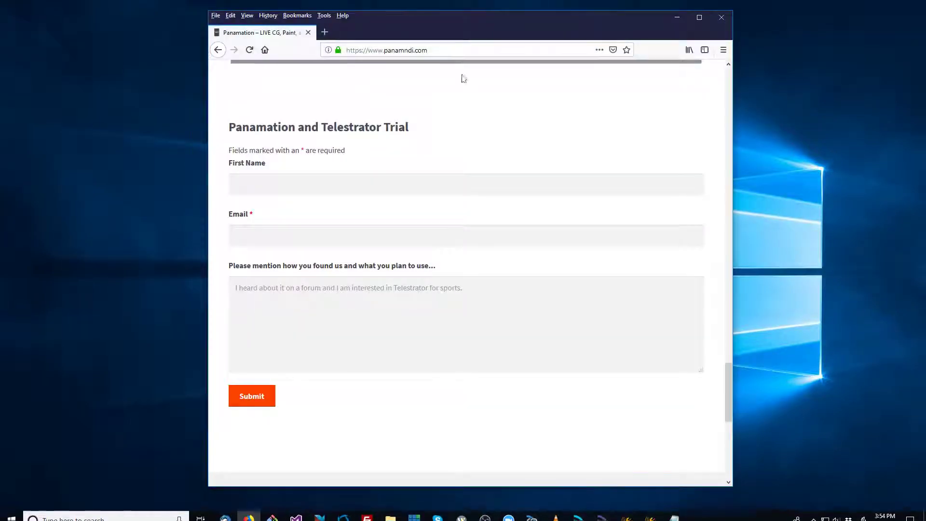
drag(729, 402, 685, 29)
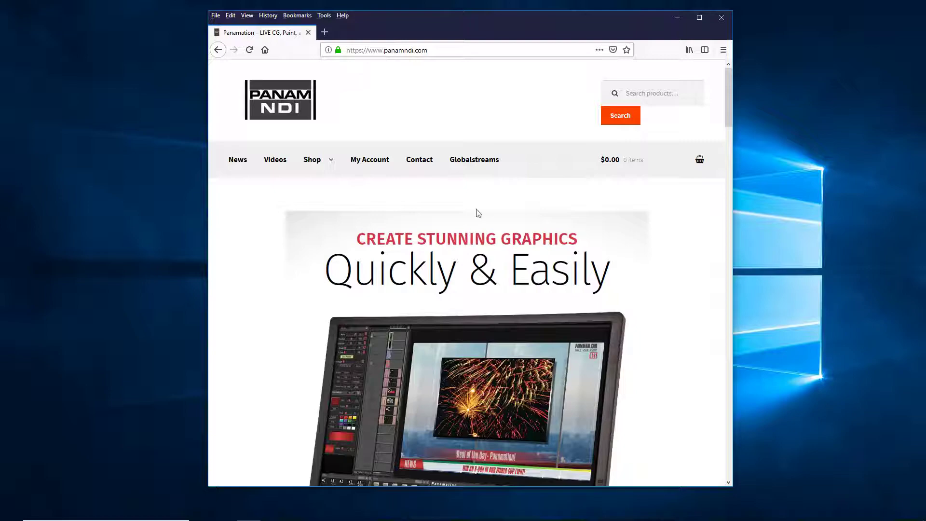
drag(728, 114, 764, 401)
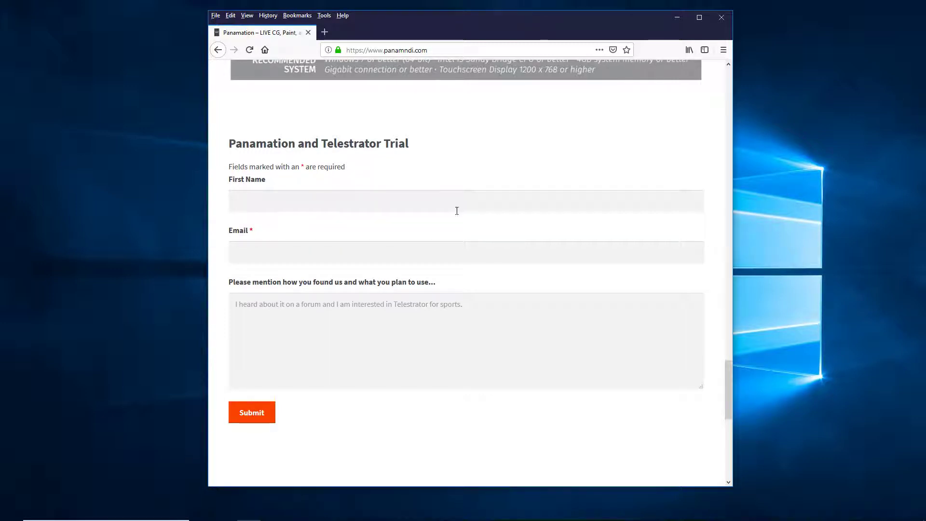
click(678, 19)
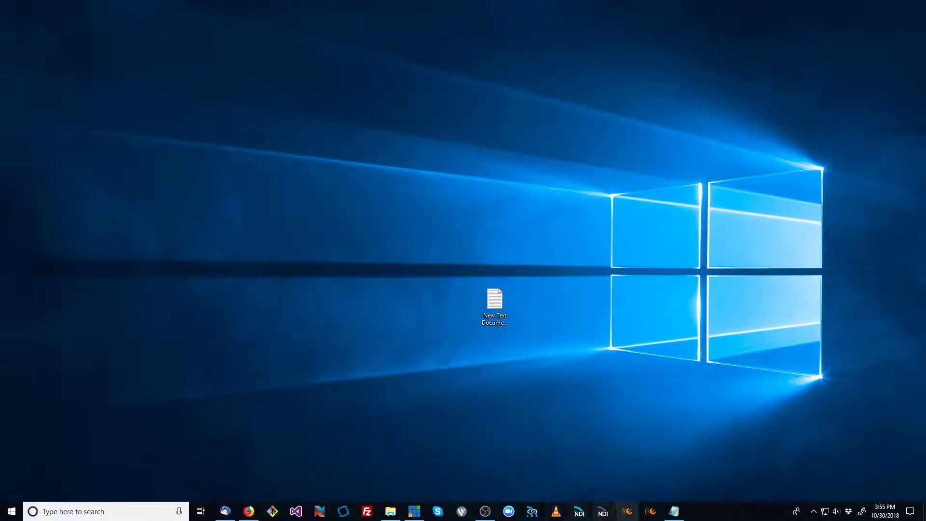
Step: Launch GlobeCaster Telestrator from the taskbar, bringing up the football feed on its canvas
click(654, 515)
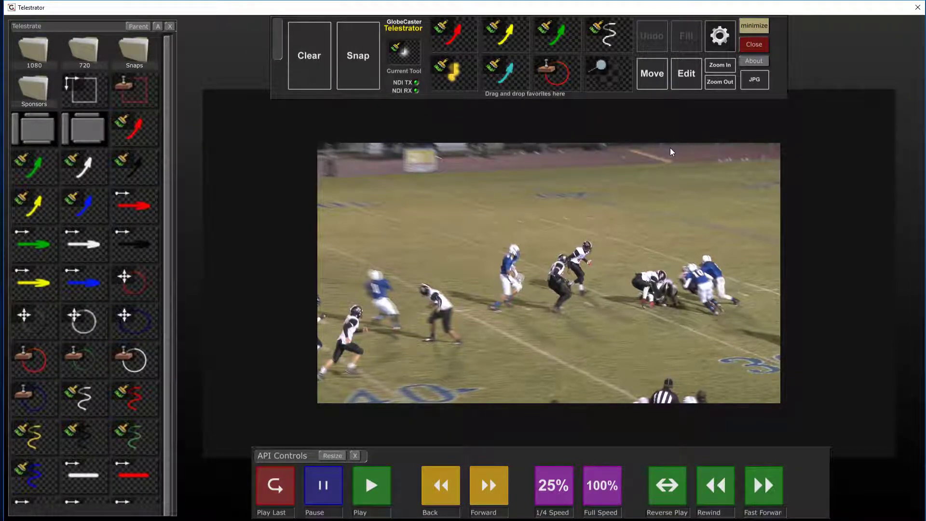
Step: Close the API Controls and set the NDI/Capture Card input to Disconnect in Workspace Properties
click(355, 455)
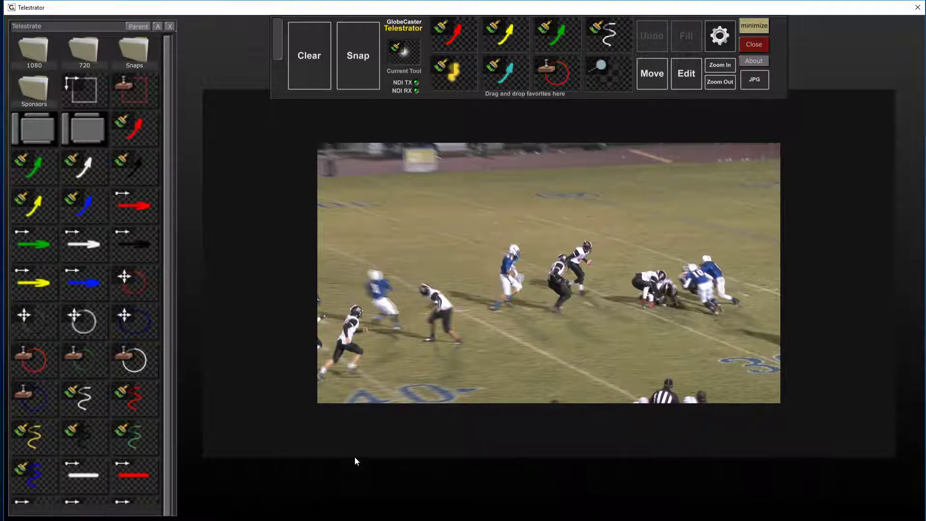
click(721, 36)
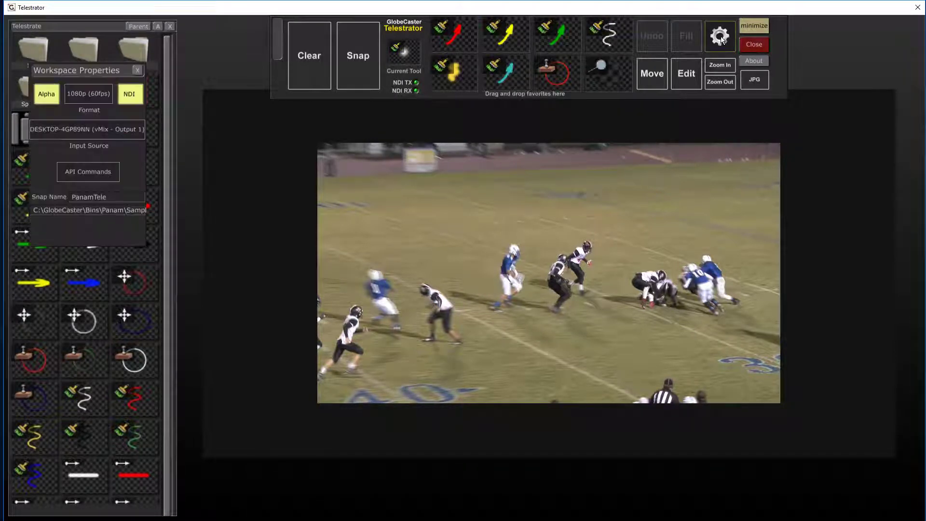
click(82, 127)
click(54, 150)
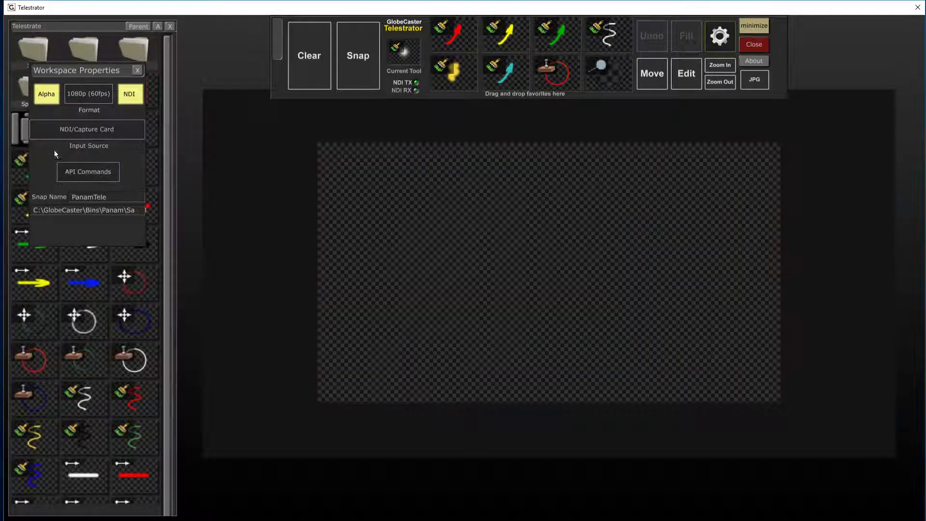
drag(99, 71, 251, 142)
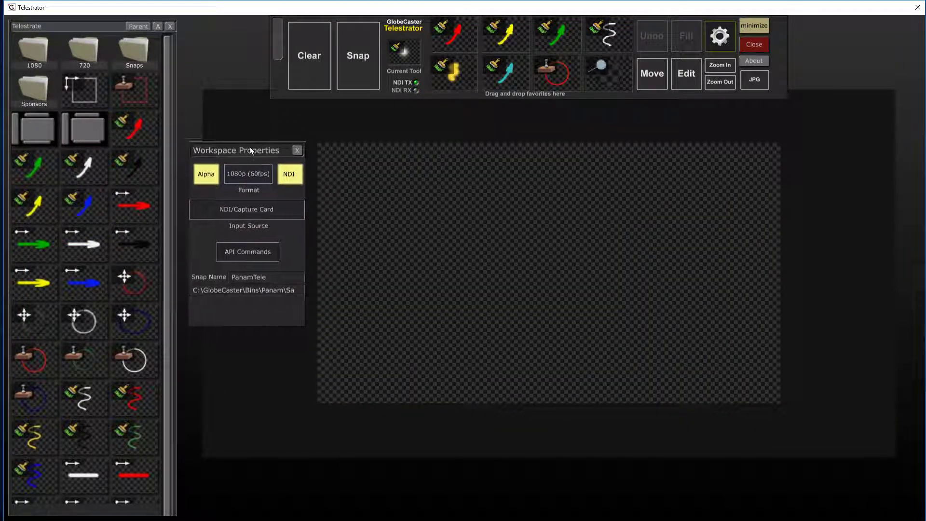
click(298, 149)
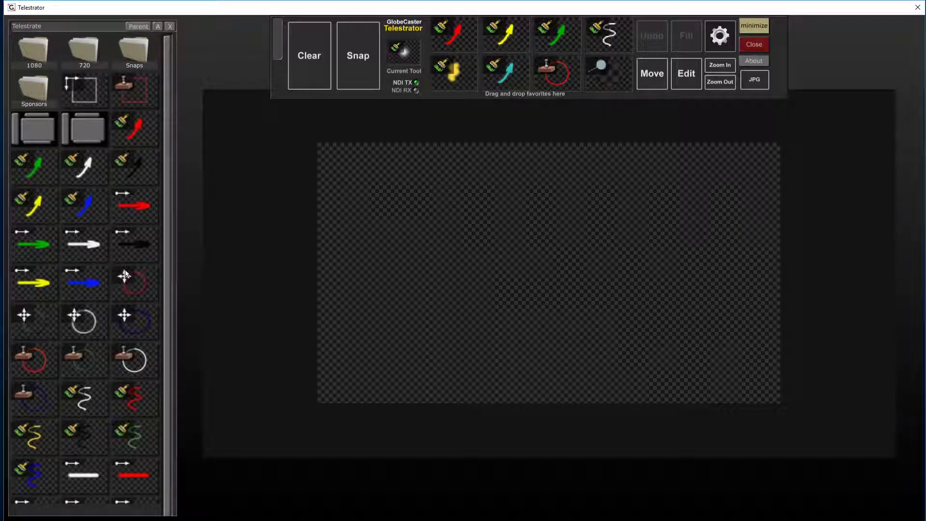
Step: Nudge the toolbar, show the bin's navigation row, and browse up to Sampler and back into Telestrate
mouse_move(278, 46)
mouse_down()
mouse_move(353, 119)
mouse_move(274, 86)
mouse_move(292, 44)
mouse_move(299, 59)
mouse_move(285, 42)
mouse_up()
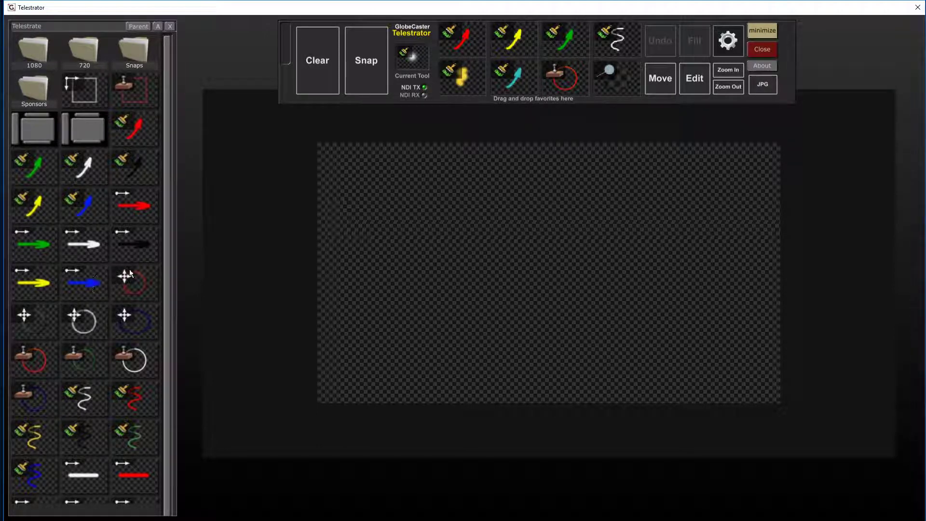
click(157, 26)
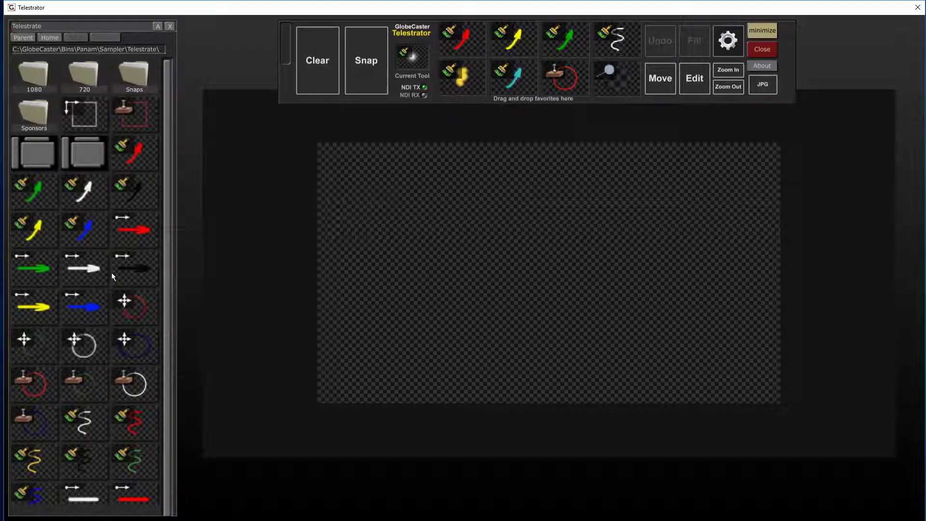
click(32, 38)
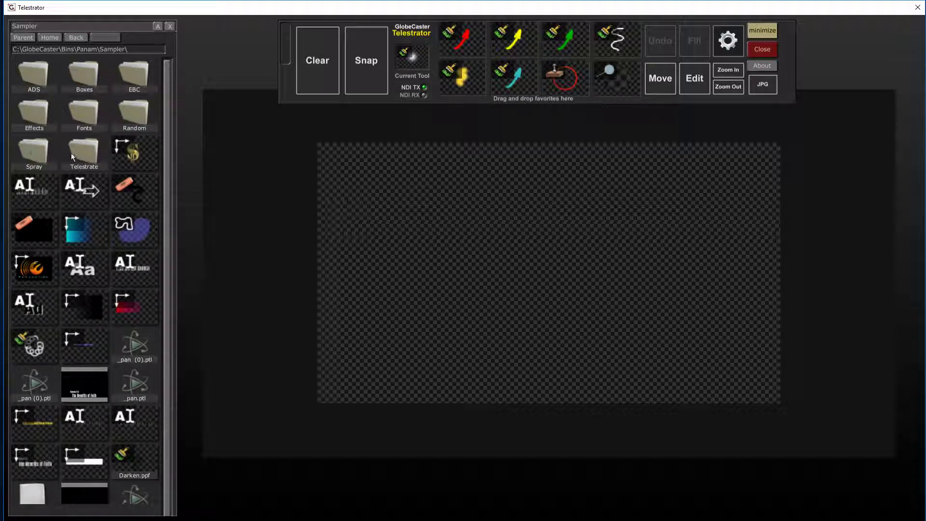
double_click(83, 151)
drag(167, 271, 182, 470)
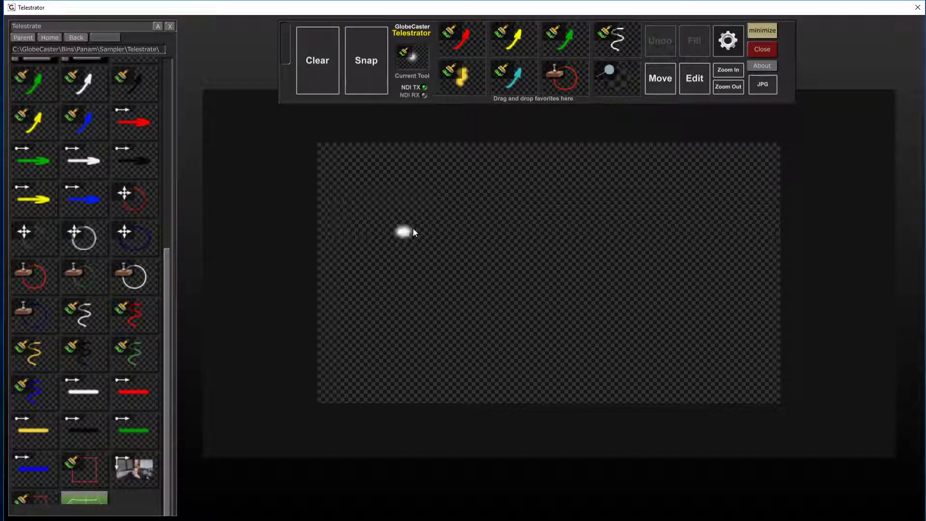
Step: Draw a white freehand squiggle across the empty canvas, then Alt+Tab to vMix
mouse_move(413, 231)
mouse_down()
mouse_move(486, 310)
mouse_move(553, 285)
mouse_move(674, 280)
mouse_move(673, 261)
mouse_move(600, 192)
mouse_up()
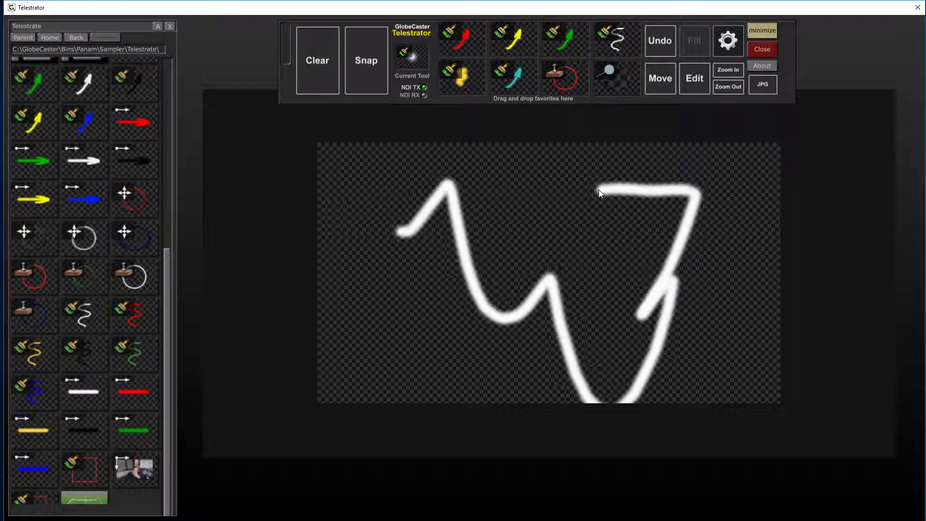
key(alt+Tab)
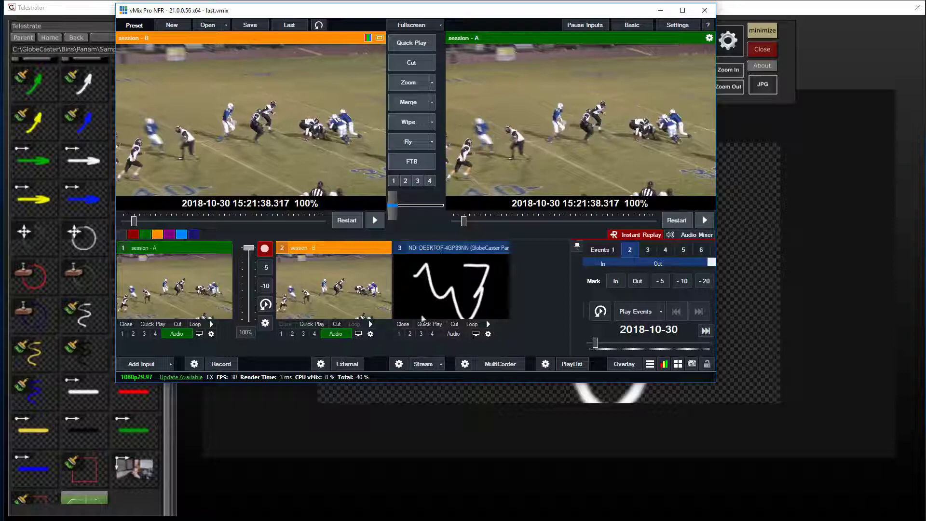
Step: Put NDI input 3 on vMix overlay 1 over the football output, then minimize vMix
click(140, 363)
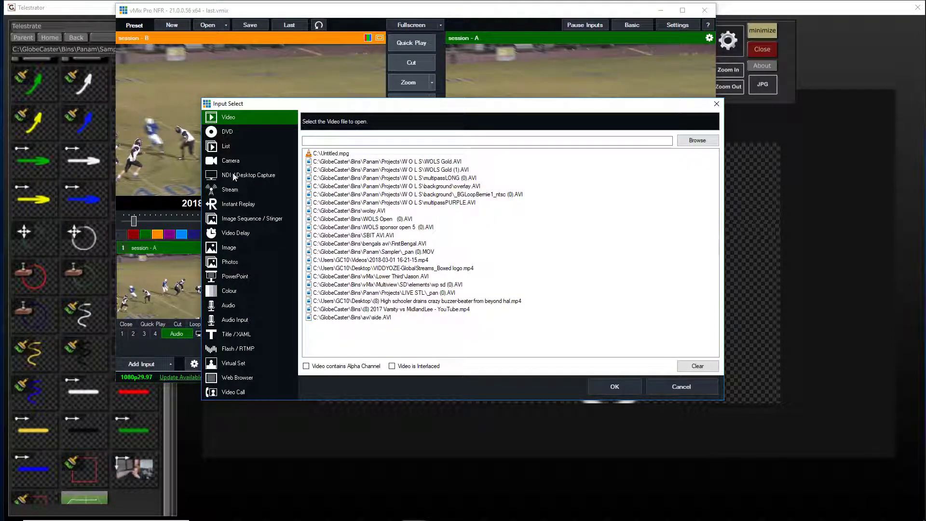
click(681, 387)
click(398, 334)
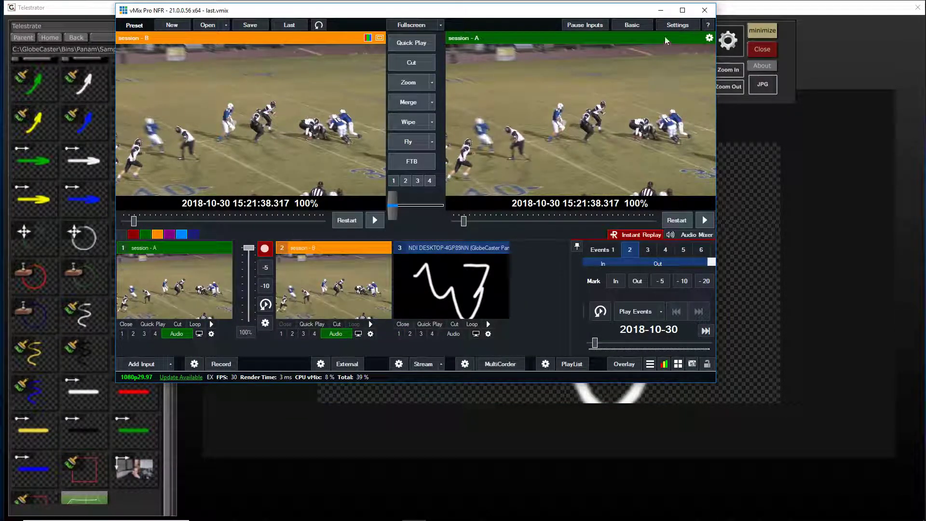
click(662, 11)
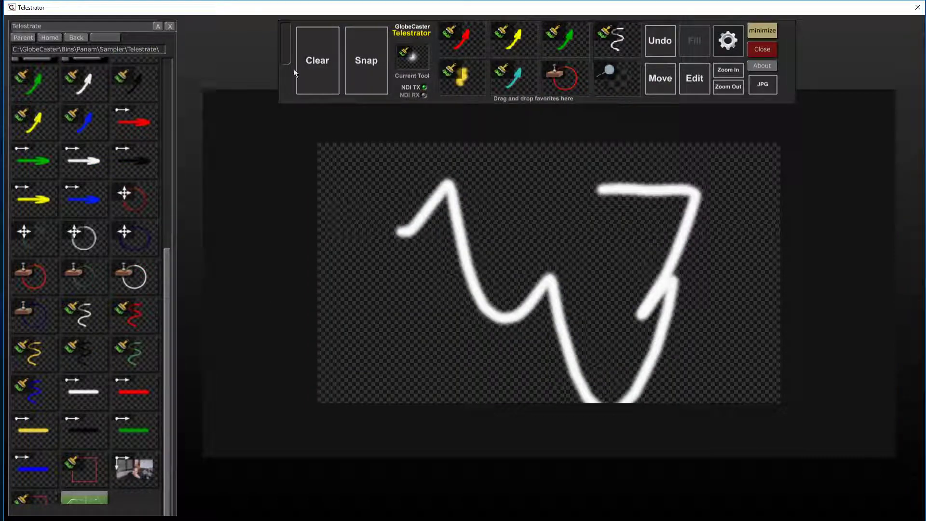
Step: Clear the scribble, set Input Source to DESKTOP-4GP89NN (vMix - Output 1), and open API Commands
click(317, 60)
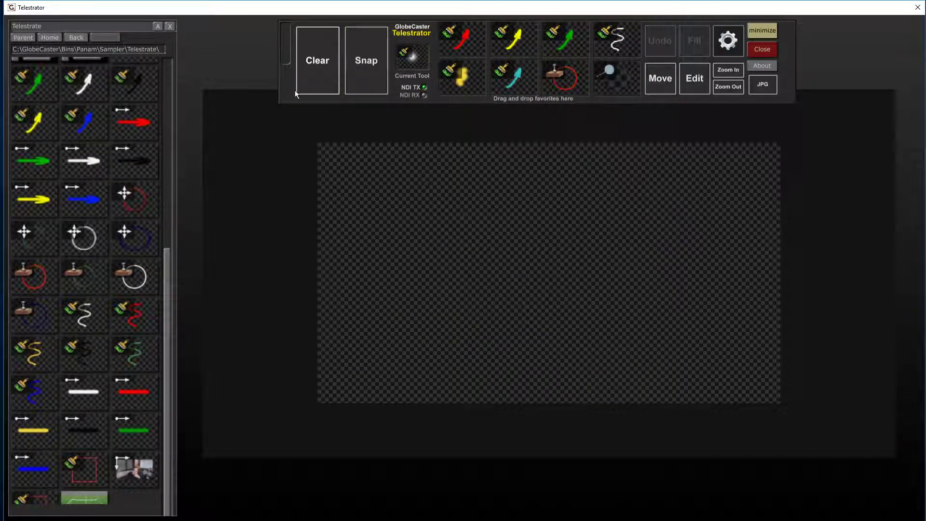
click(731, 40)
drag(244, 152, 245, 168)
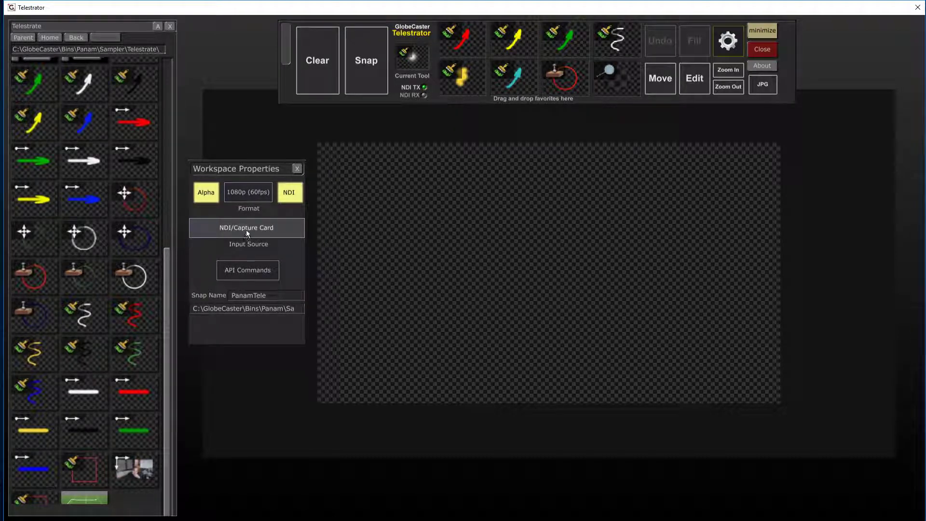
click(249, 228)
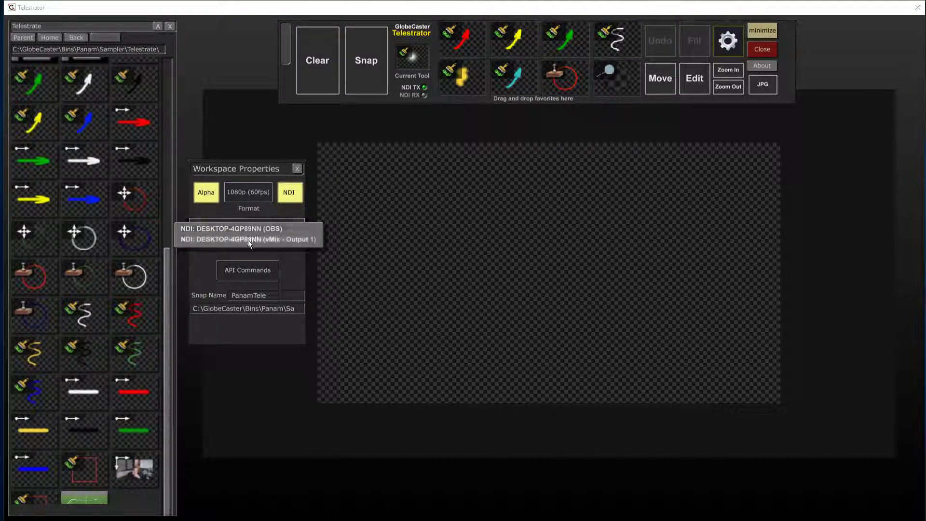
click(250, 239)
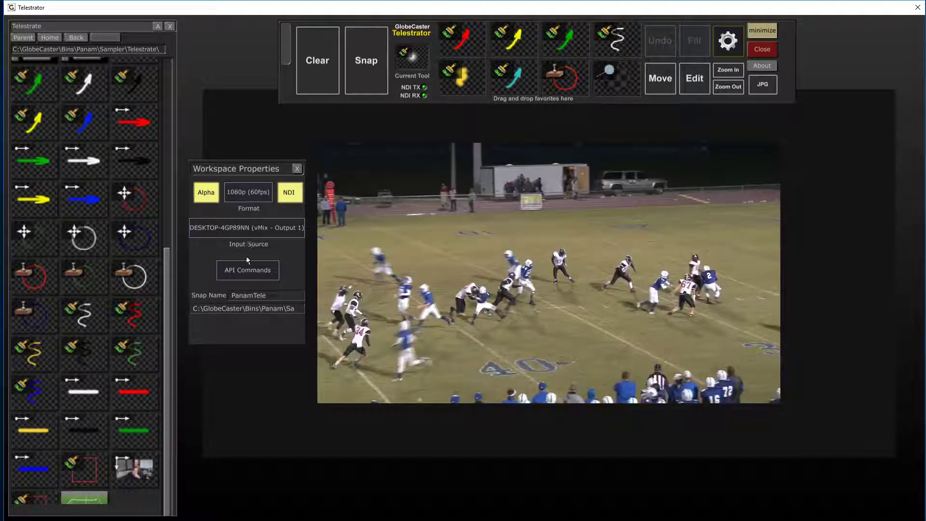
click(239, 273)
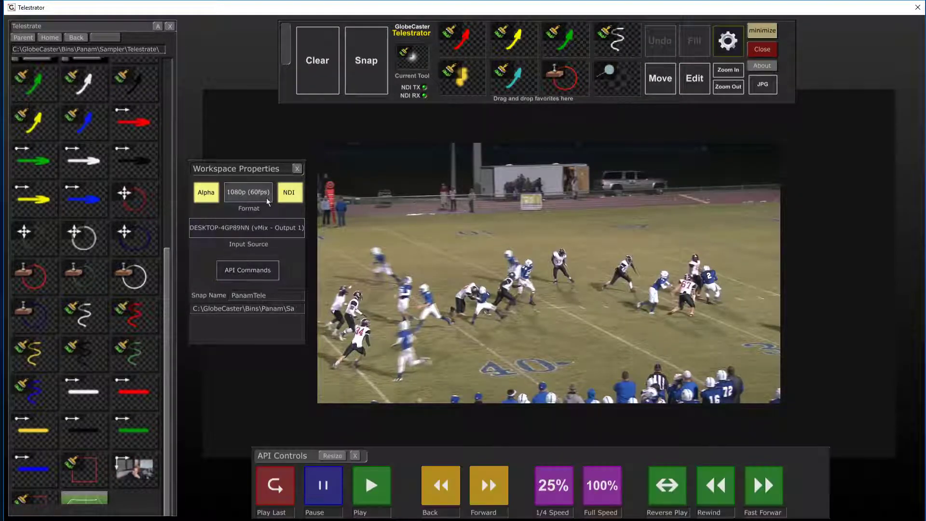
click(296, 169)
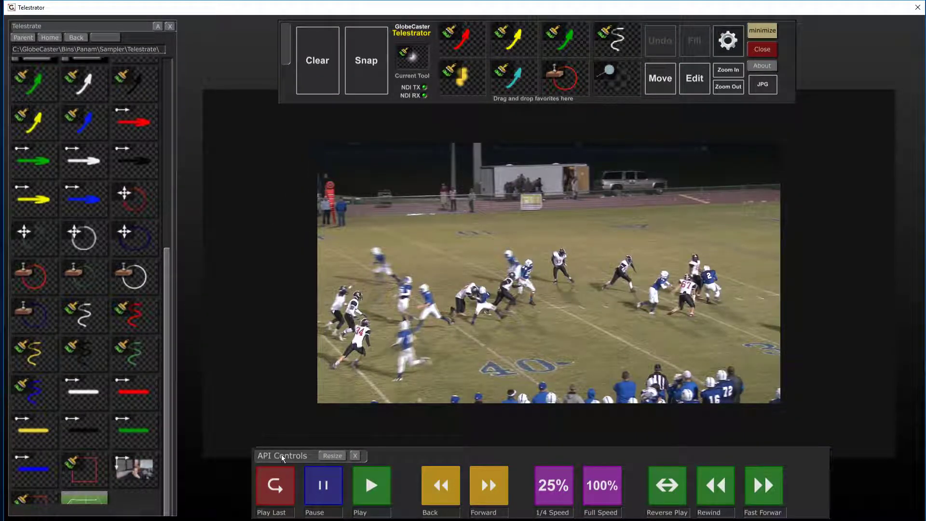
drag(282, 455, 289, 158)
click(340, 158)
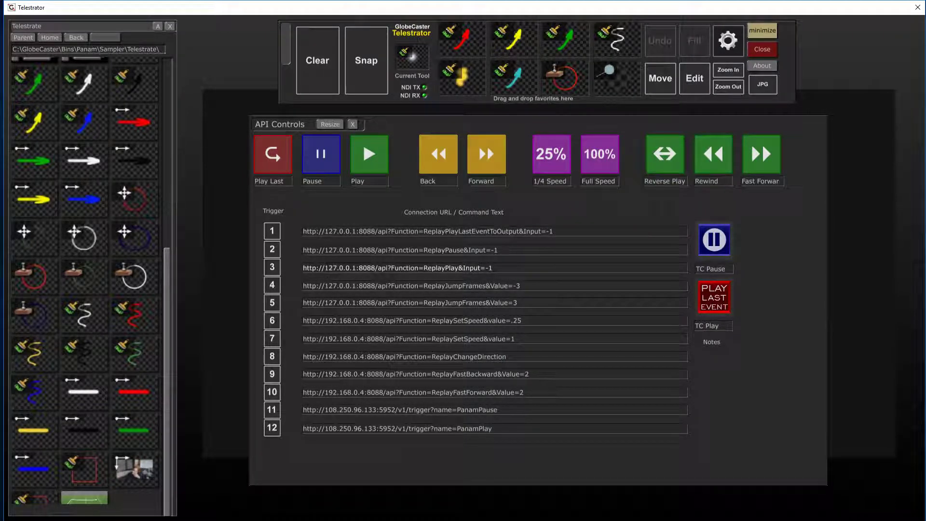
click(333, 126)
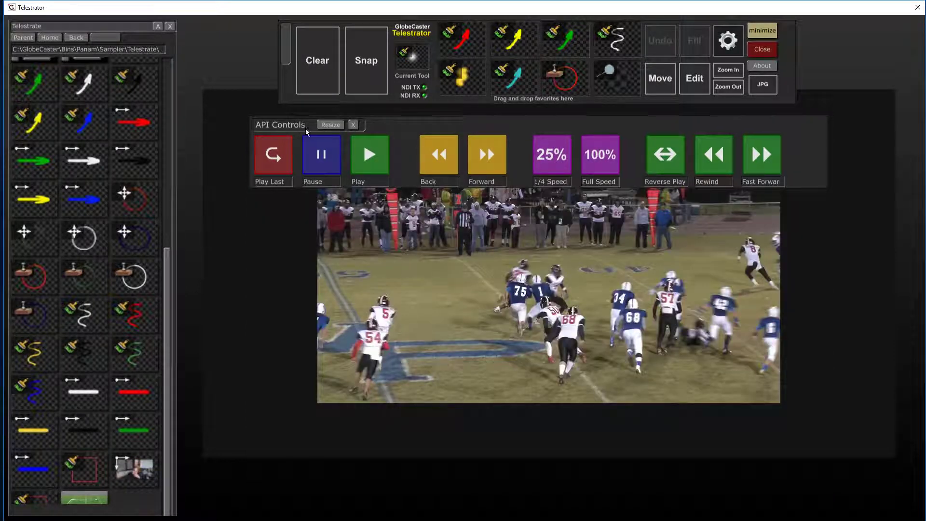
drag(306, 128, 291, 427)
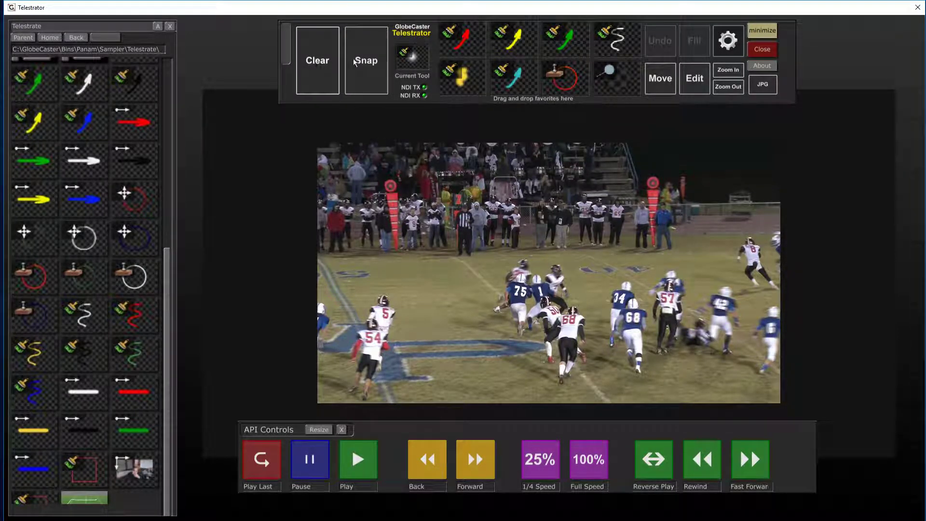
Step: Close the API Controls and make Clear send API Command 3: Play
right_click(297, 93)
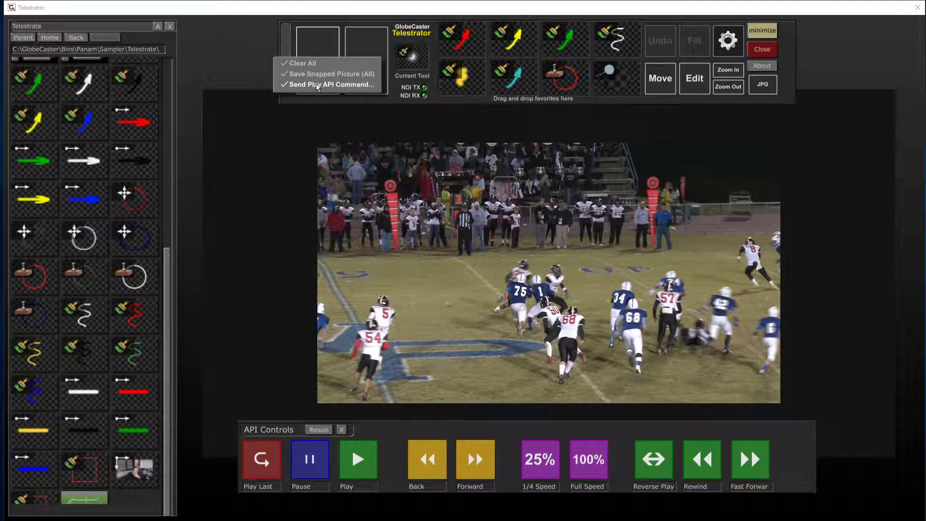
click(342, 429)
click(342, 429)
right_click(316, 86)
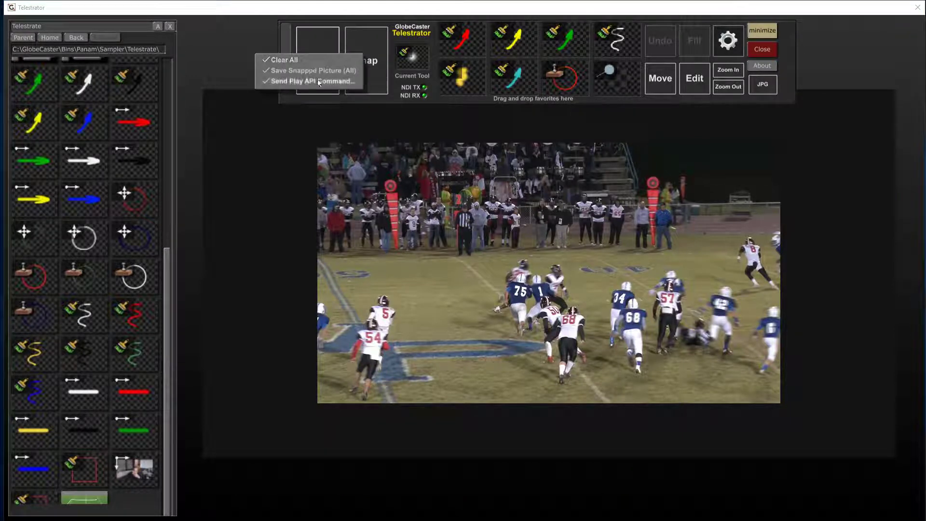
click(316, 84)
right_click(316, 84)
click(308, 97)
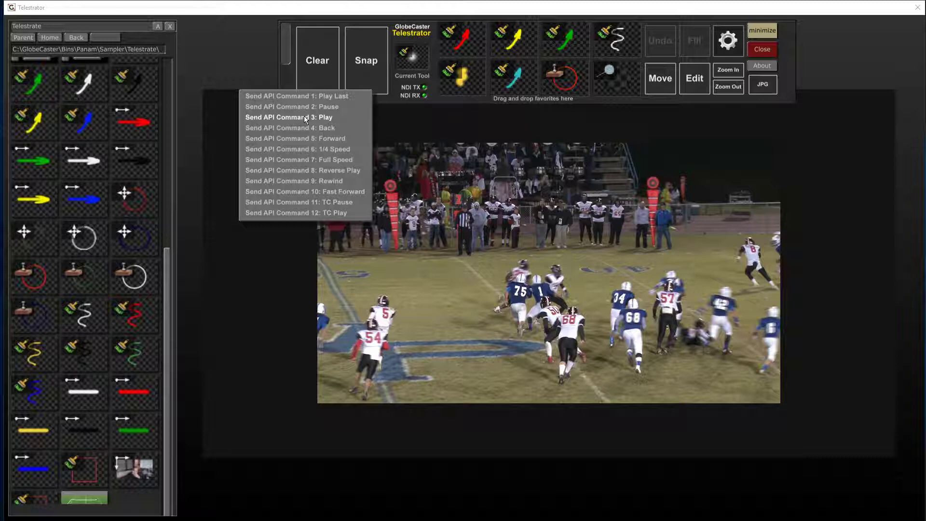
click(305, 118)
Step: Make Snap send API Command 2: Pause, then test Clear to resume the replay
right_click(342, 82)
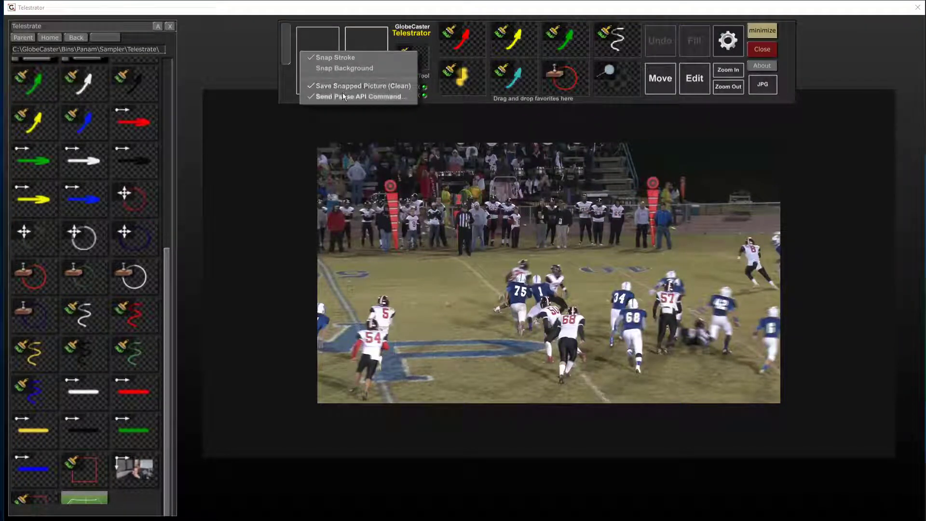
click(342, 96)
right_click(350, 87)
click(350, 97)
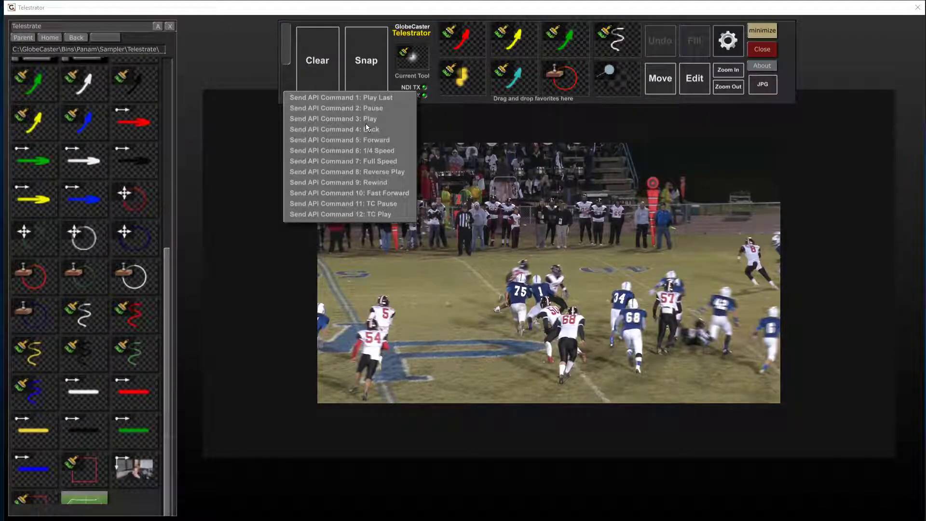
click(367, 108)
click(311, 68)
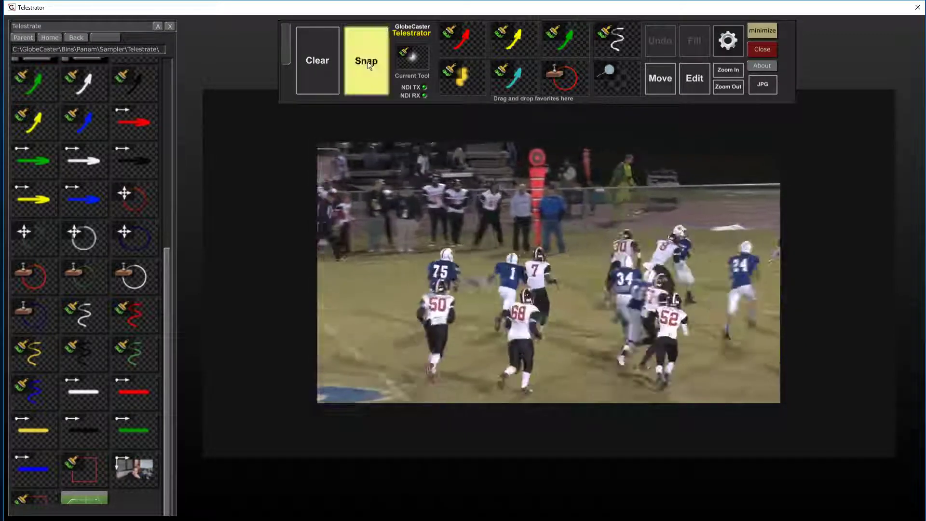
click(316, 68)
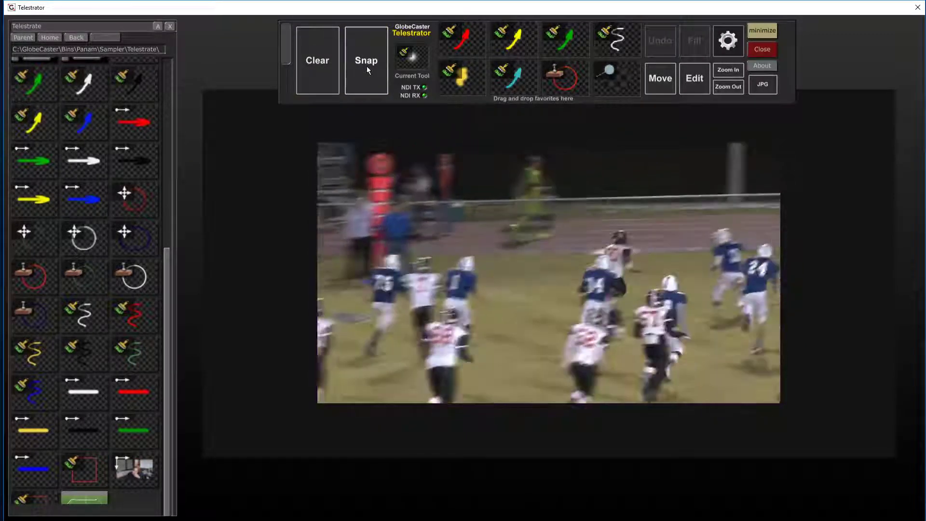
Step: Snap a frame, red-circle player 30 and draw red arrows, then clear and snap a new still
click(367, 65)
click(565, 78)
click(623, 258)
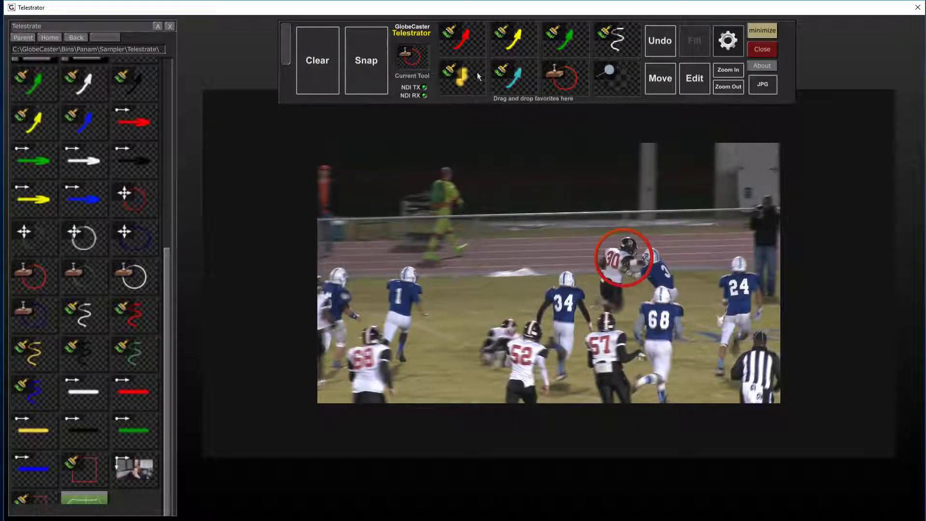
click(463, 40)
mouse_move(595, 217)
mouse_down()
mouse_move(693, 171)
mouse_move(685, 201)
mouse_move(712, 174)
mouse_up()
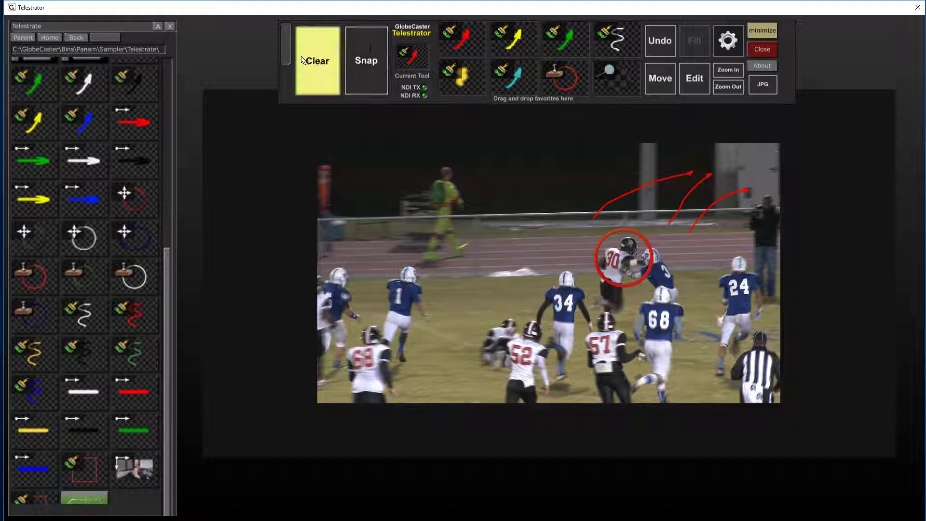
click(318, 62)
click(366, 60)
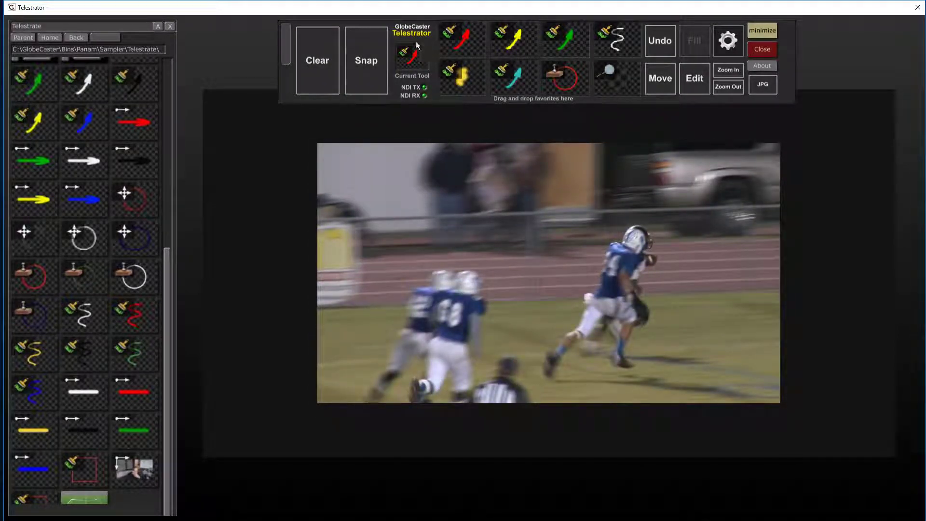
Step: Set the red pen's stroke size to 20 by 20 and draw three test strokes on the still
click(412, 58)
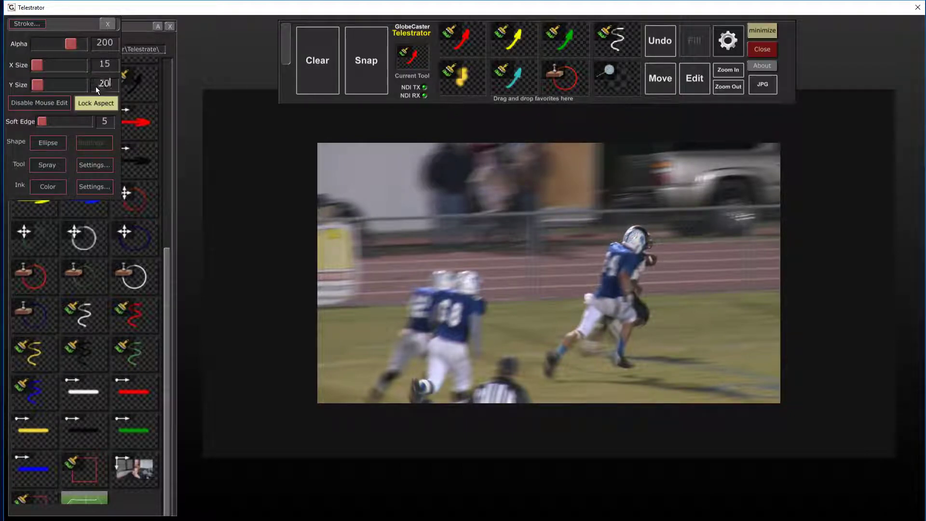
key(Return)
drag(479, 263, 538, 232)
drag(504, 295, 709, 211)
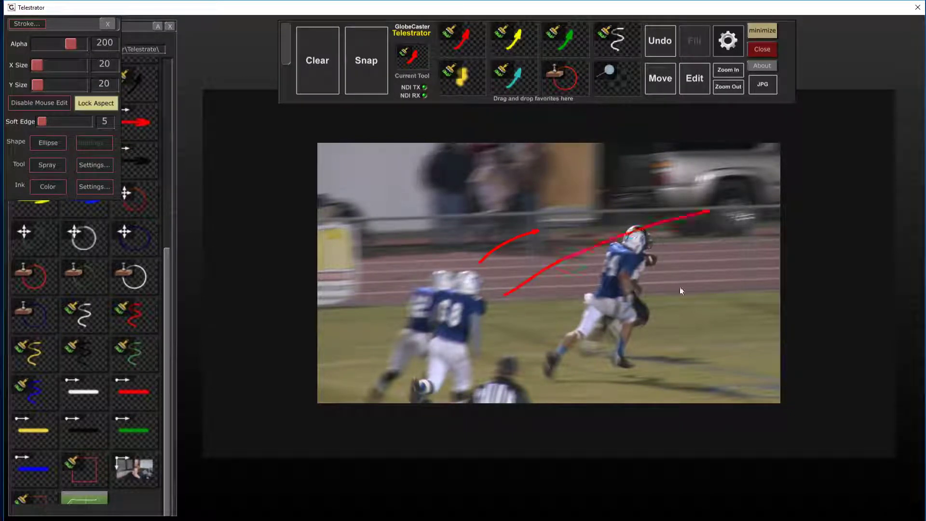
drag(682, 291, 731, 198)
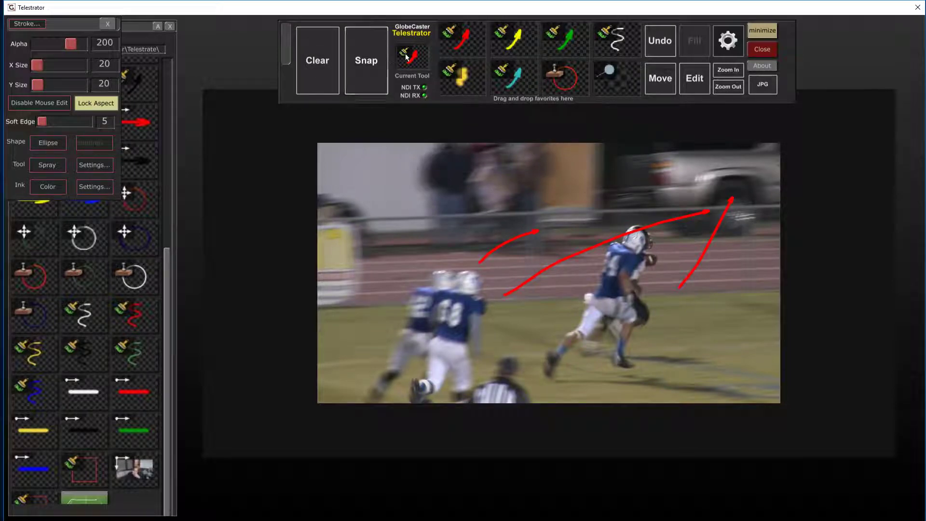
Step: Save the resized red pen into the Telestrate bin and close the stroke settings
mouse_move(406, 57)
mouse_down()
mouse_move(136, 477)
mouse_move(132, 506)
mouse_up()
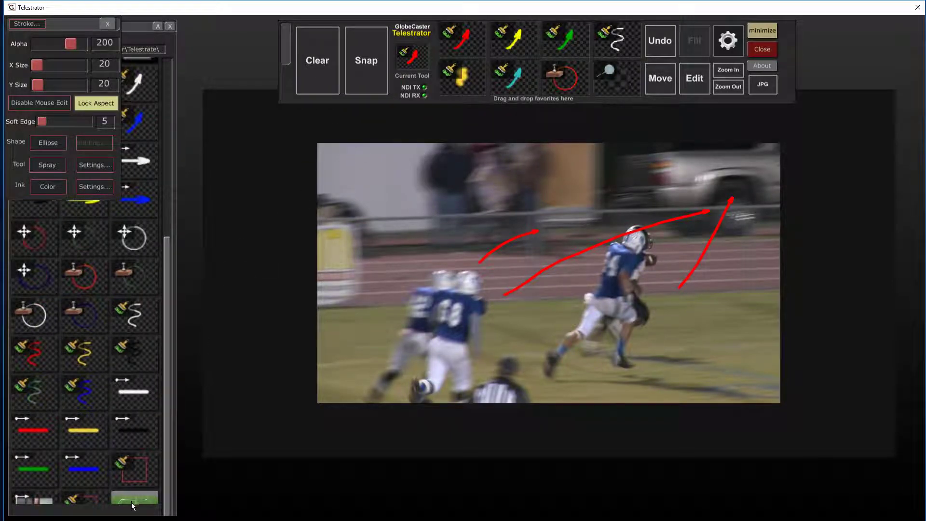
click(107, 23)
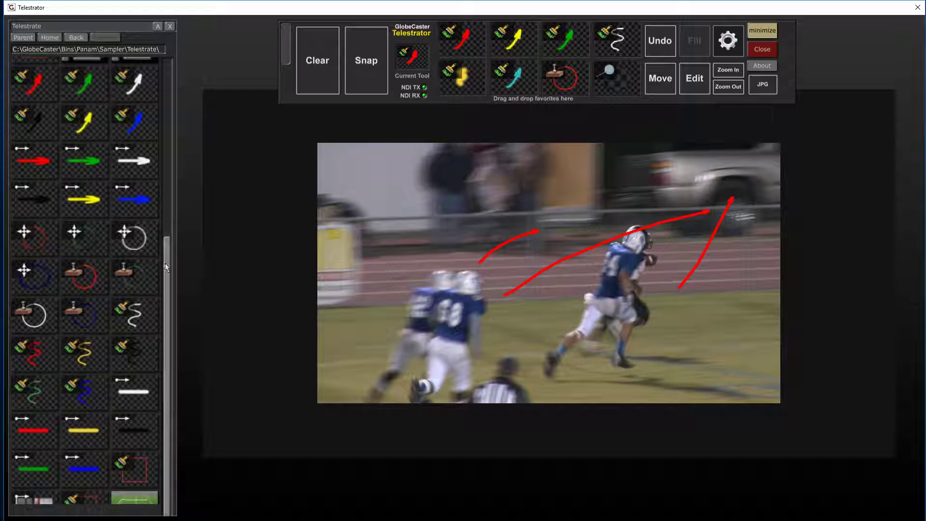
drag(165, 263, 169, 393)
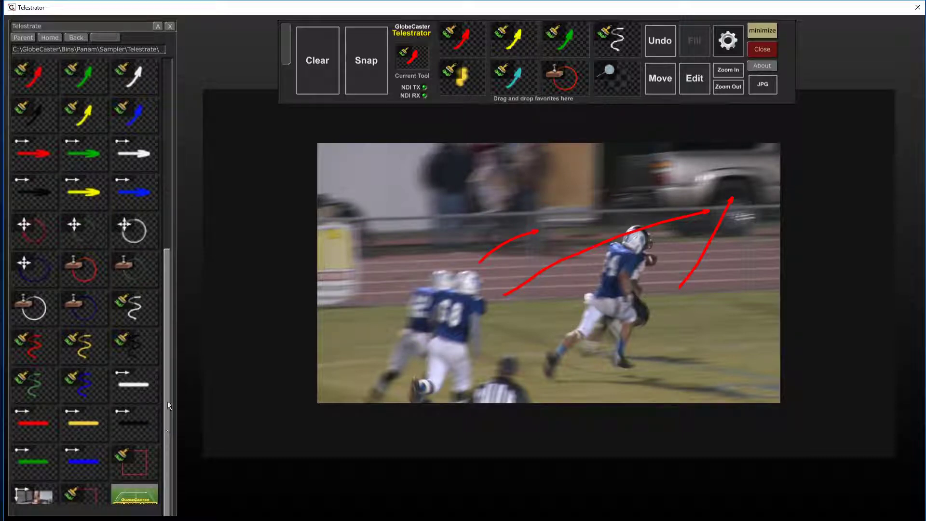
Step: Create a new folder named MY STUFF in the Telestrate bin
scroll(167, 400, down, 2)
right_click(117, 468)
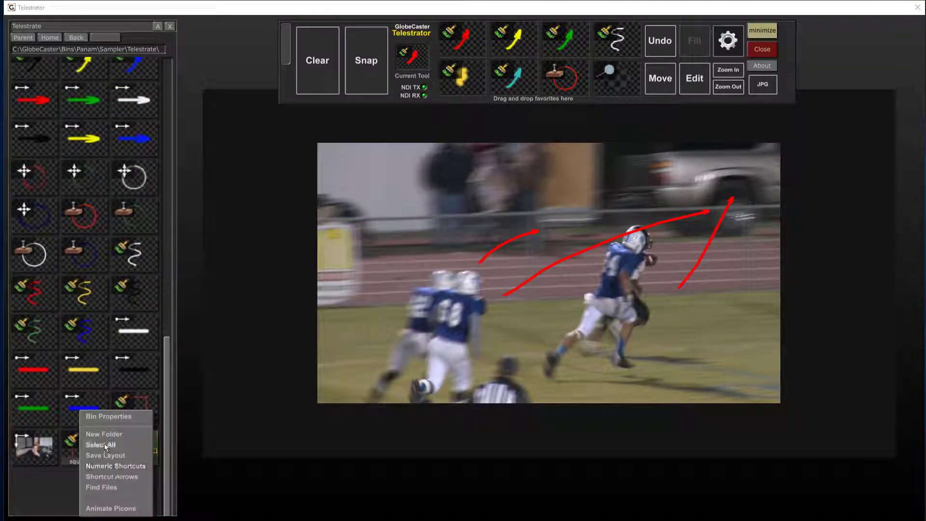
click(109, 431)
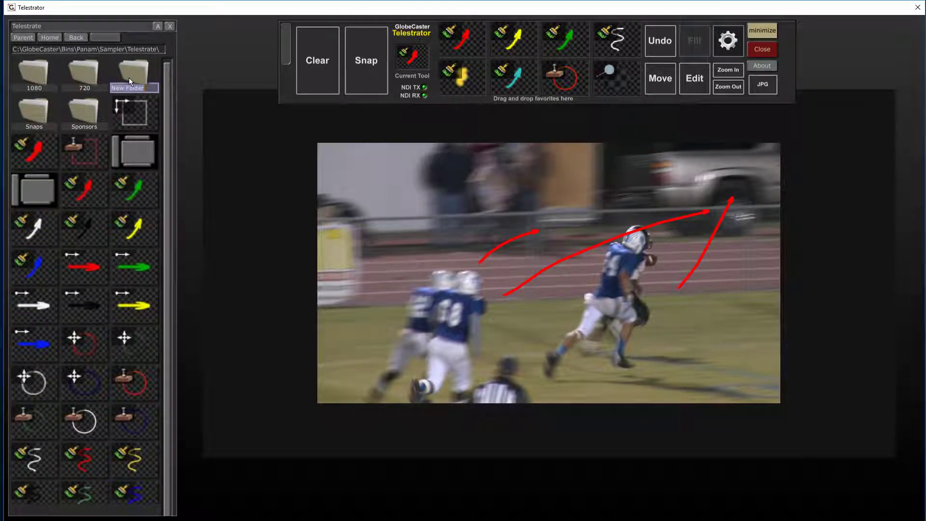
text(MY STUFF)
Step: Open the MY STUFF bin and save the current red arrow tool into it
scroll(129, 77, down, 3)
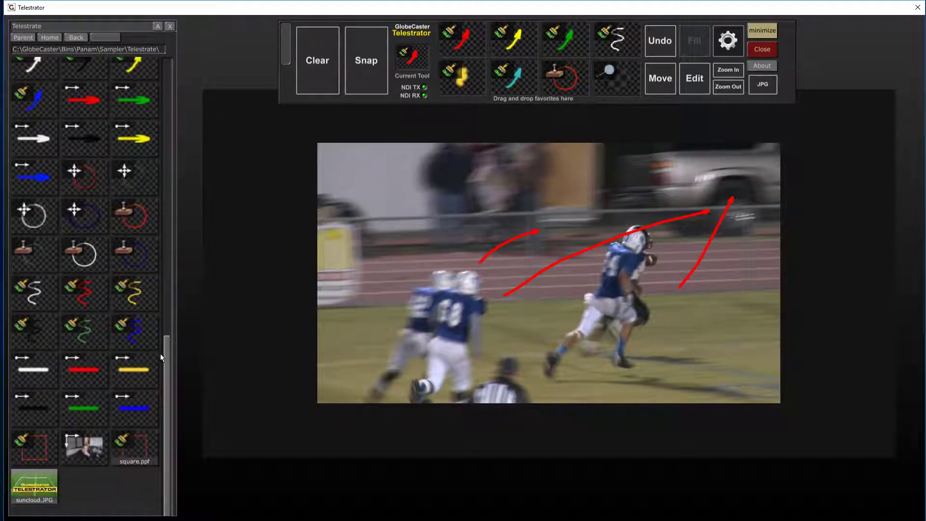
scroll(160, 353, up, 5)
double_click(131, 83)
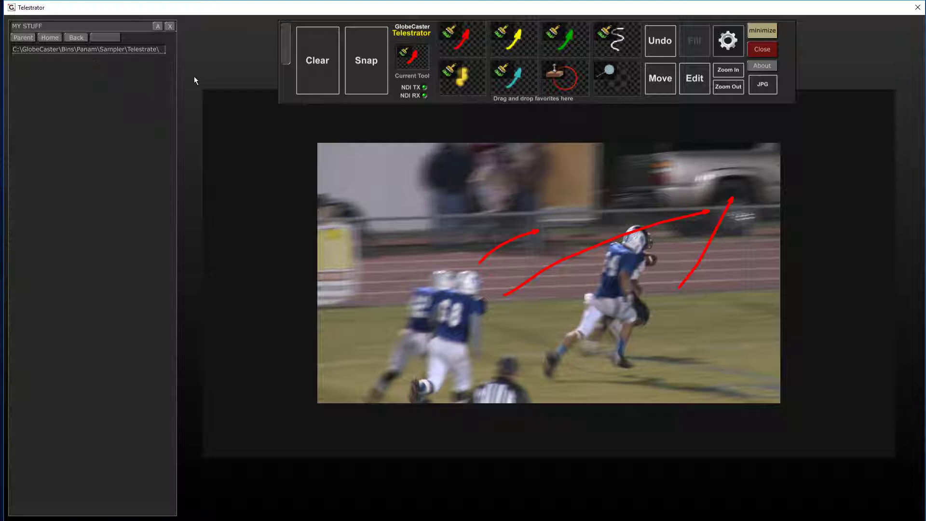
drag(426, 52, 126, 106)
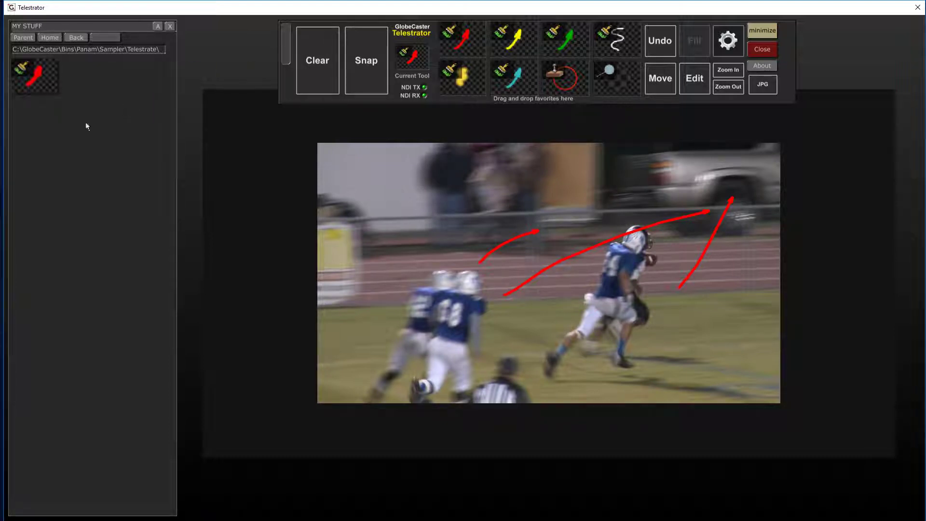
Step: Switch to the cyan arrow favorite and draw three arrows over the replay
click(514, 82)
drag(467, 248, 567, 205)
drag(533, 278, 640, 144)
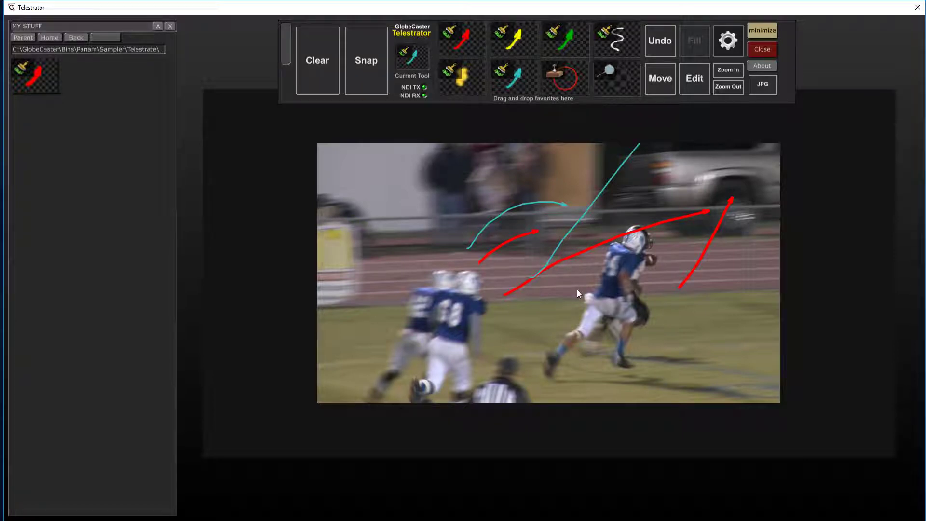
drag(577, 289, 631, 210)
Step: Raise the cyan arrow's stroke size to 25 by 25 and review its arrow angle settings
click(409, 55)
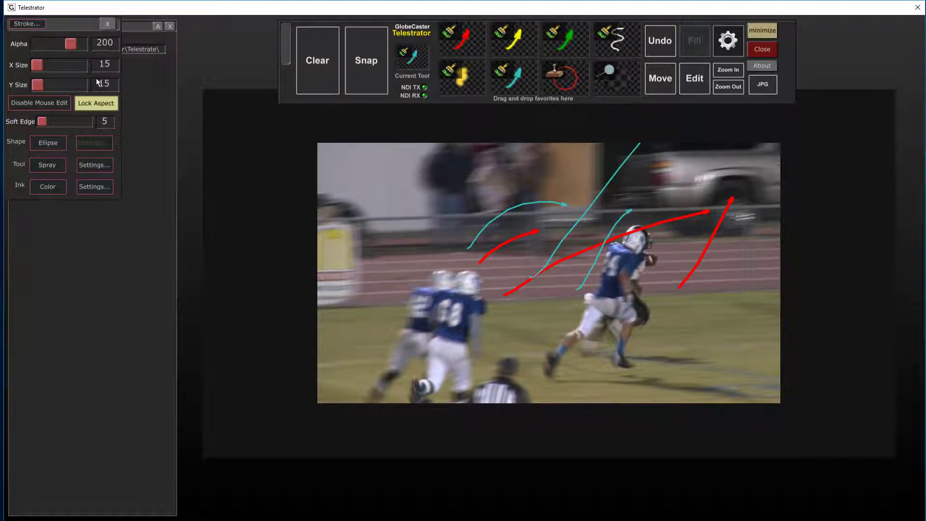
scroll(94, 85, up, 10)
click(90, 168)
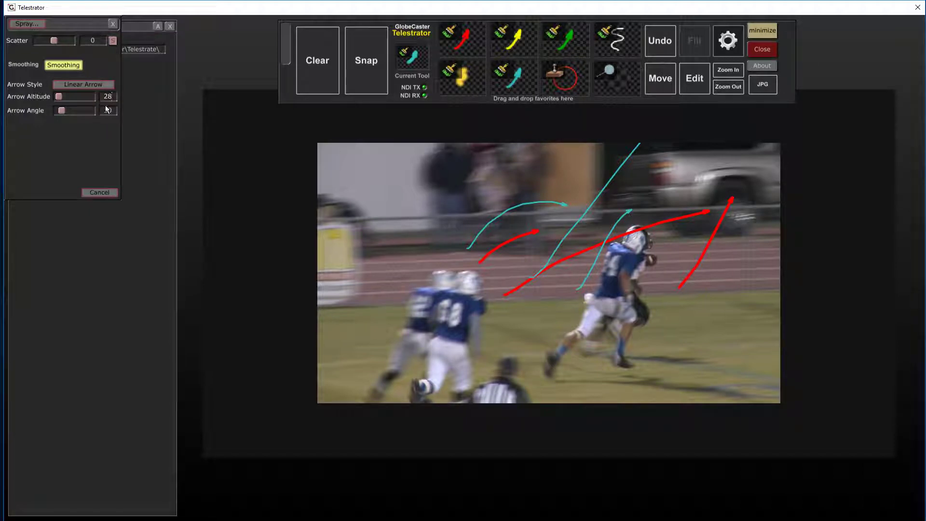
click(101, 111)
click(112, 25)
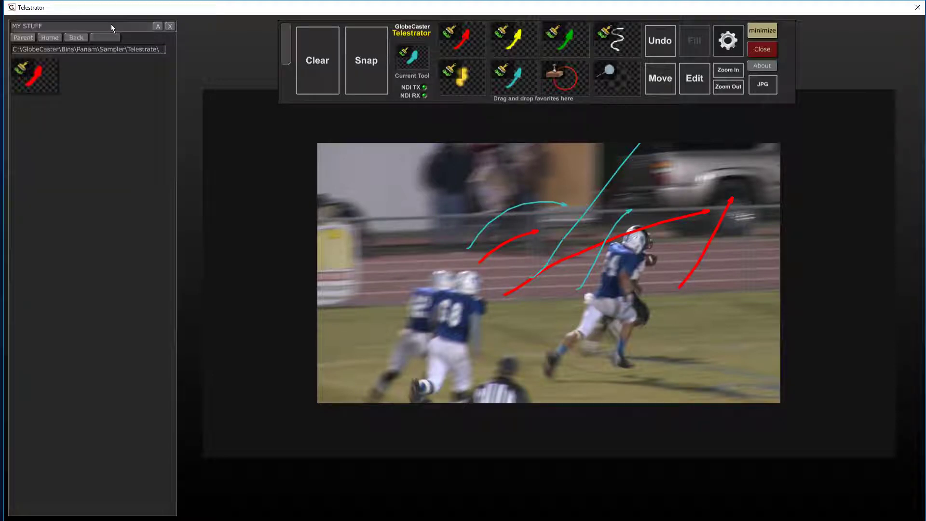
Step: Recolour the arrow ink green, switch to a green-to-red gradient, and draw three test arrows
click(412, 57)
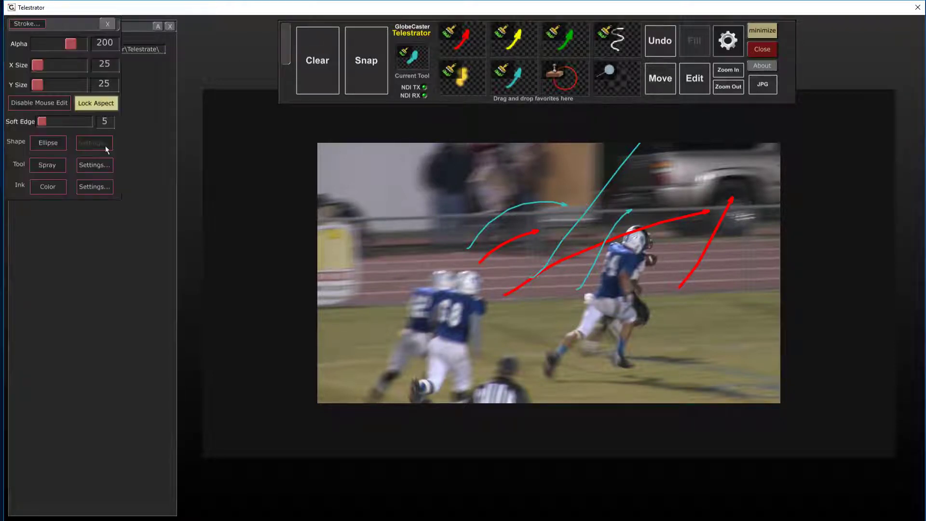
click(91, 188)
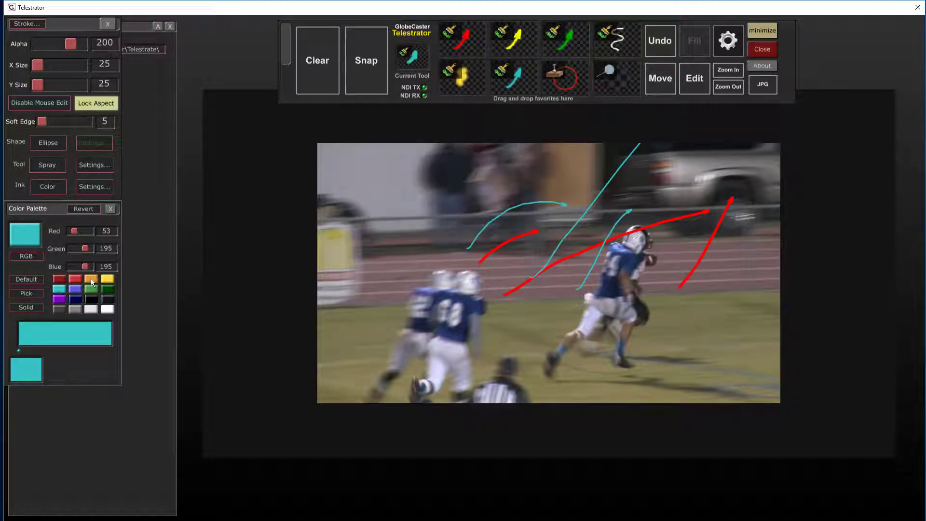
click(91, 290)
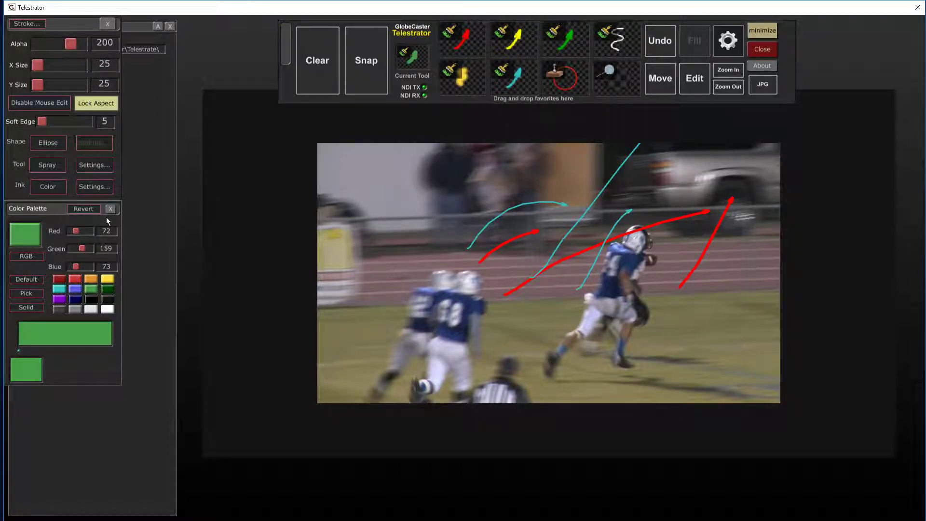
click(32, 370)
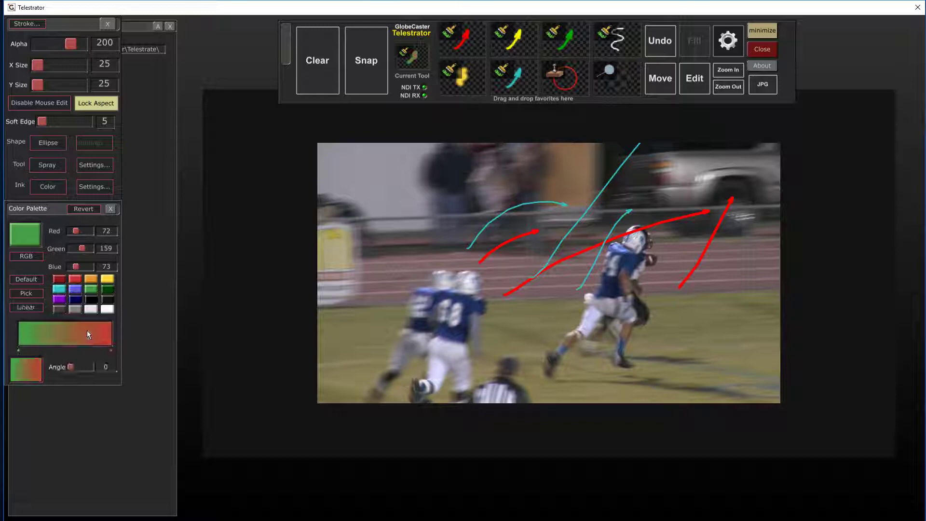
drag(419, 301, 468, 176)
drag(376, 229, 643, 163)
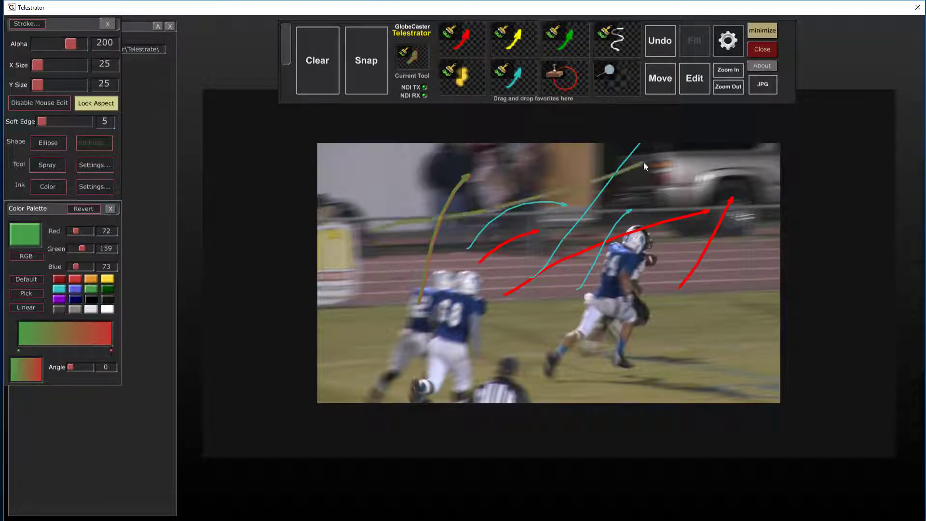
mouse_move(584, 244)
mouse_down()
mouse_move(621, 215)
mouse_move(714, 183)
mouse_up()
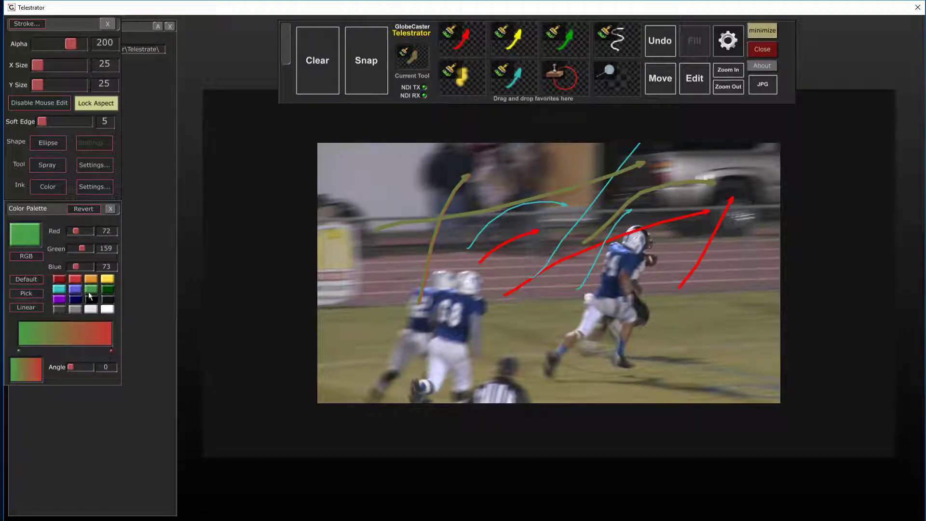
Step: Switch back to solid green ink and draw two solid green arrows over the replay
click(30, 369)
drag(424, 236, 584, 169)
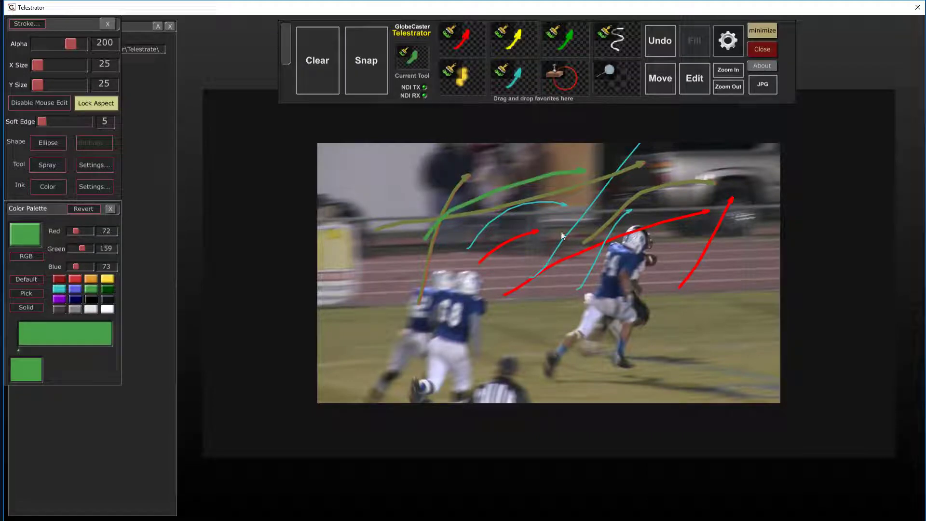
drag(487, 275, 567, 182)
click(110, 208)
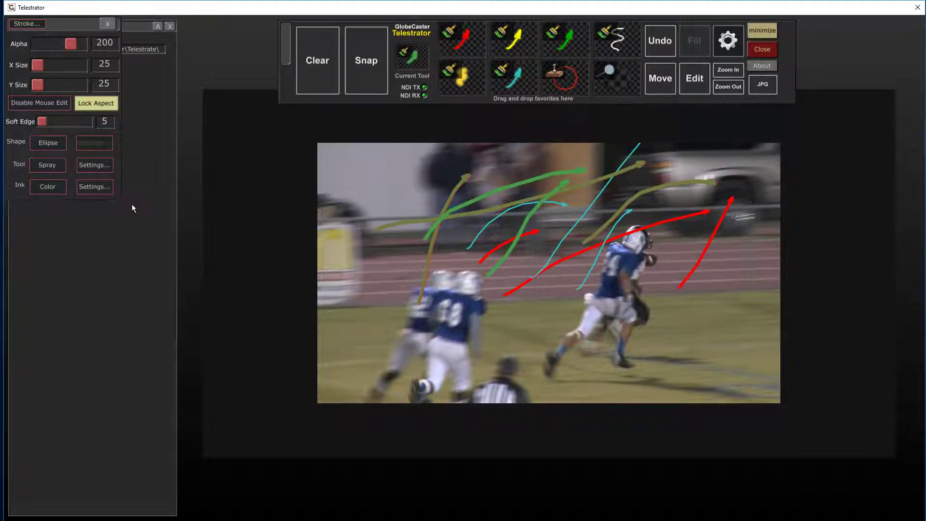
Step: Add the green arrow tool to the favorites and clear all drawings from the replay
click(108, 23)
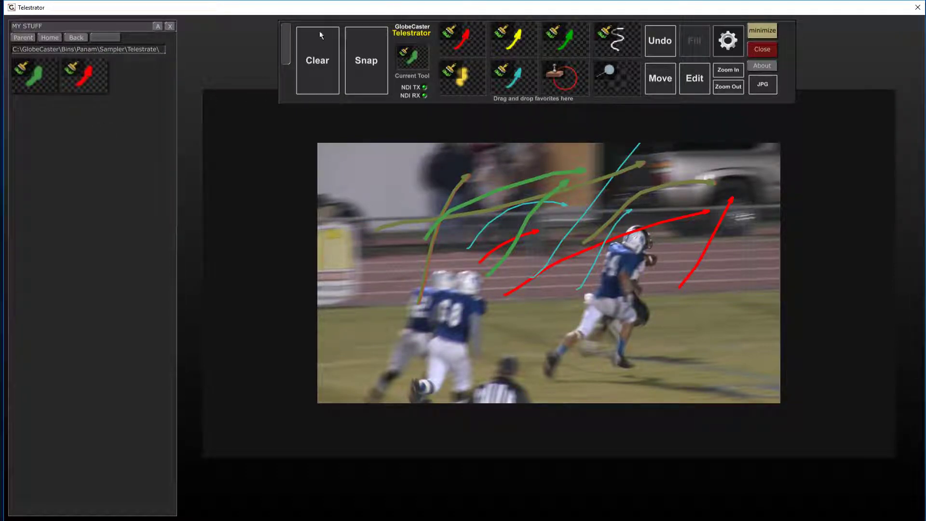
mouse_move(39, 76)
mouse_down()
mouse_move(38, 89)
mouse_move(447, 79)
mouse_move(568, 88)
mouse_up()
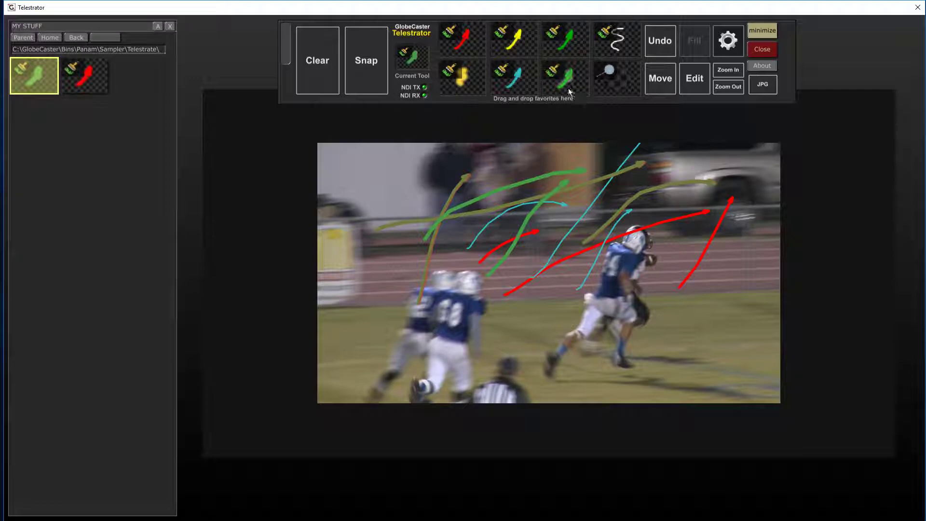
click(337, 52)
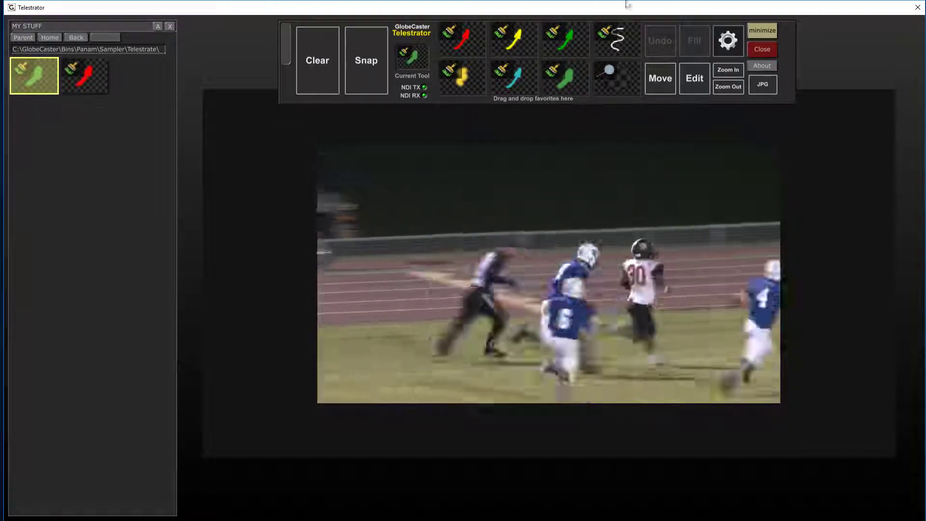
Step: Replay the last clip via API Commands, pause it, then minimize Telestrator to the desktop
click(728, 41)
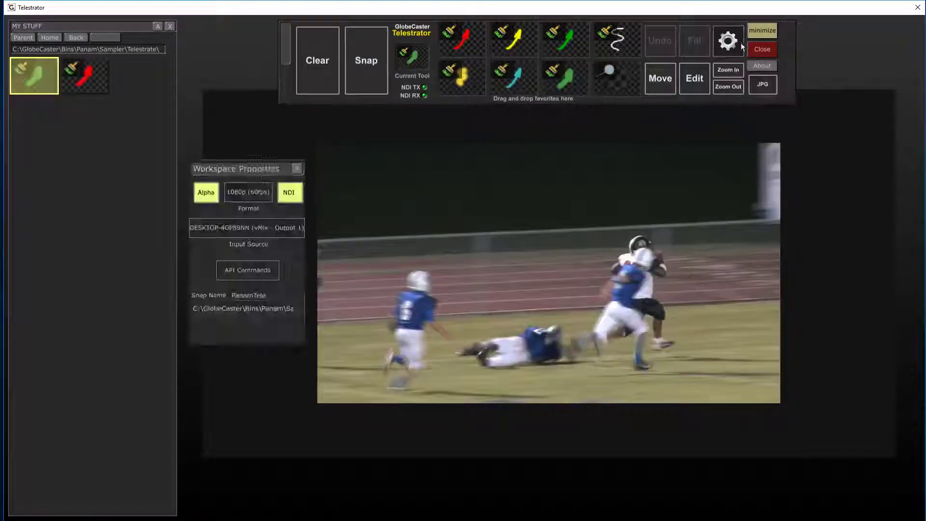
click(248, 270)
click(297, 169)
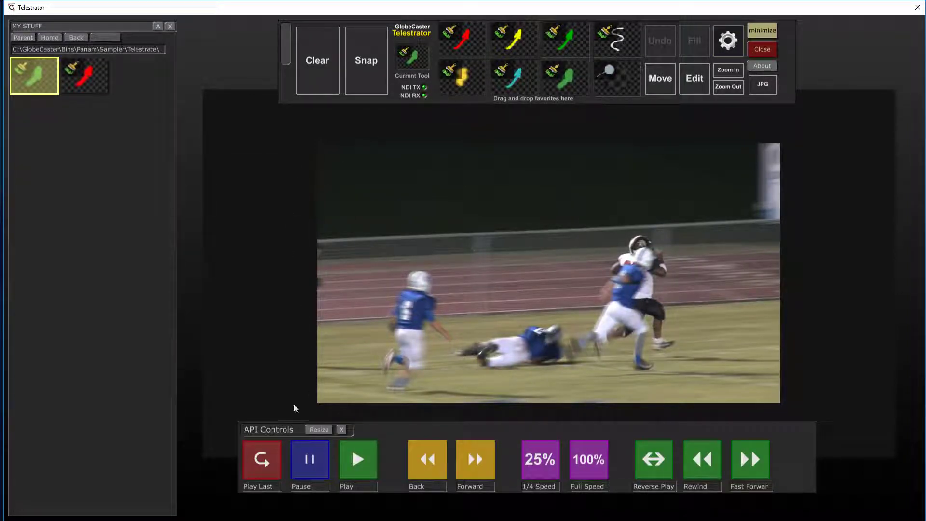
click(256, 471)
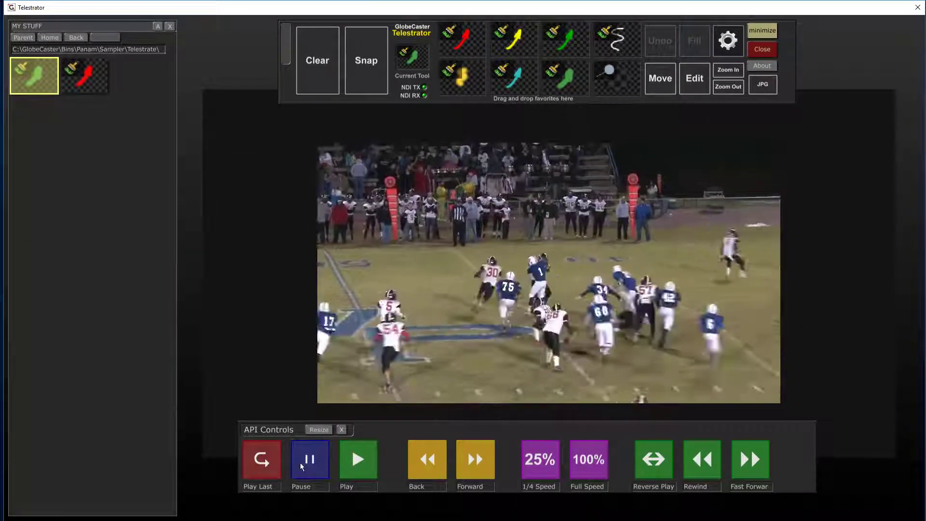
click(300, 462)
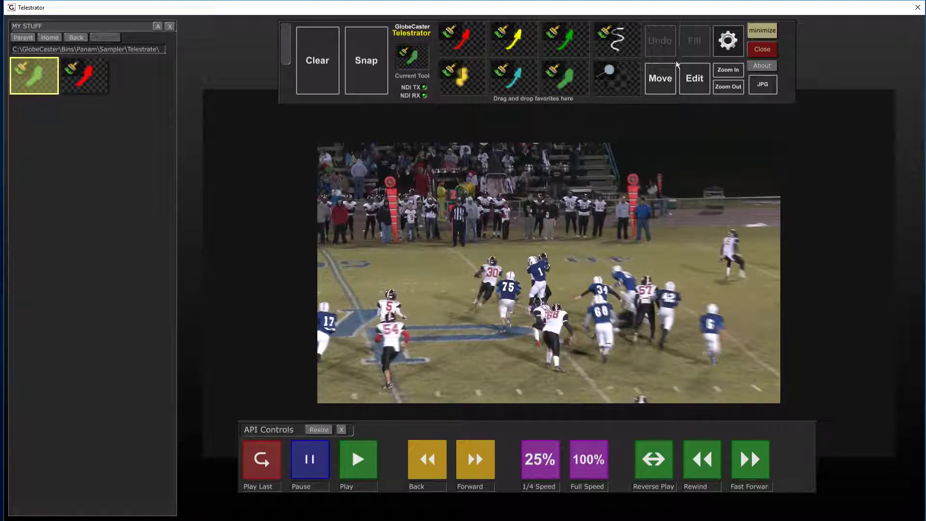
click(771, 38)
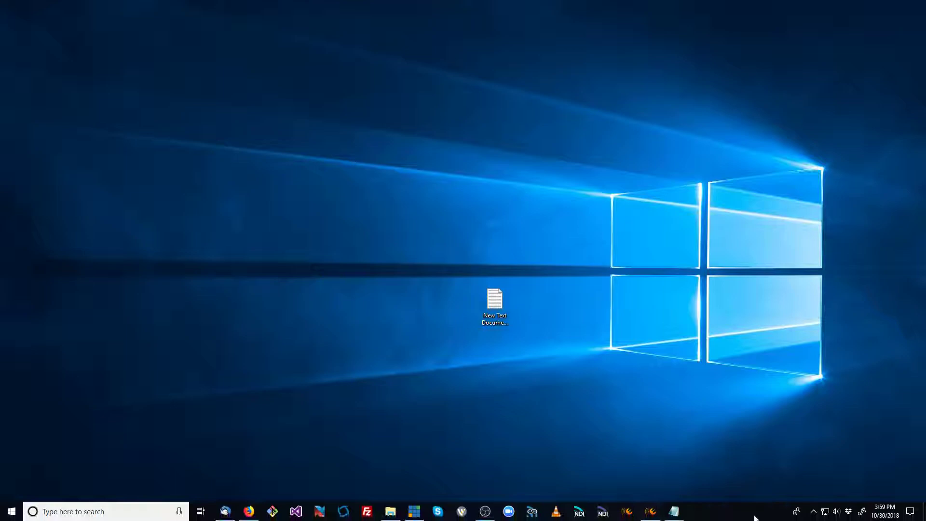
click(813, 511)
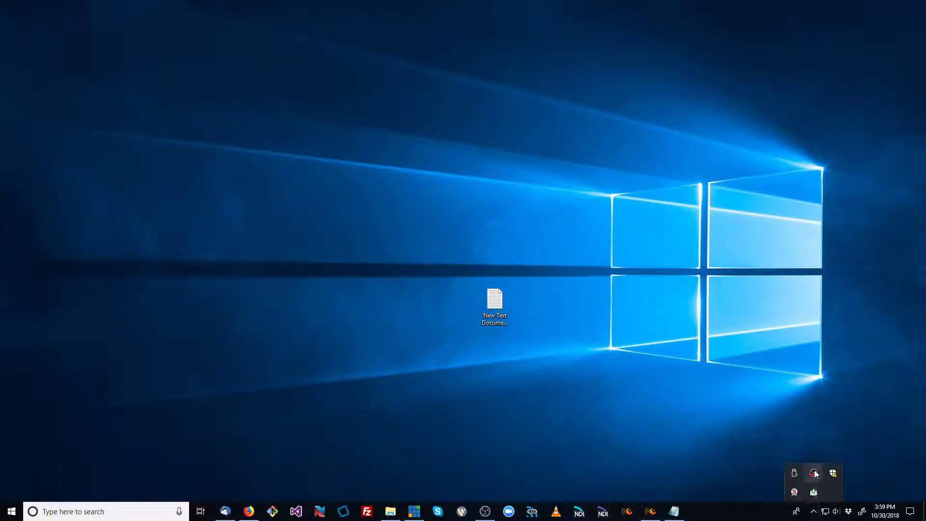